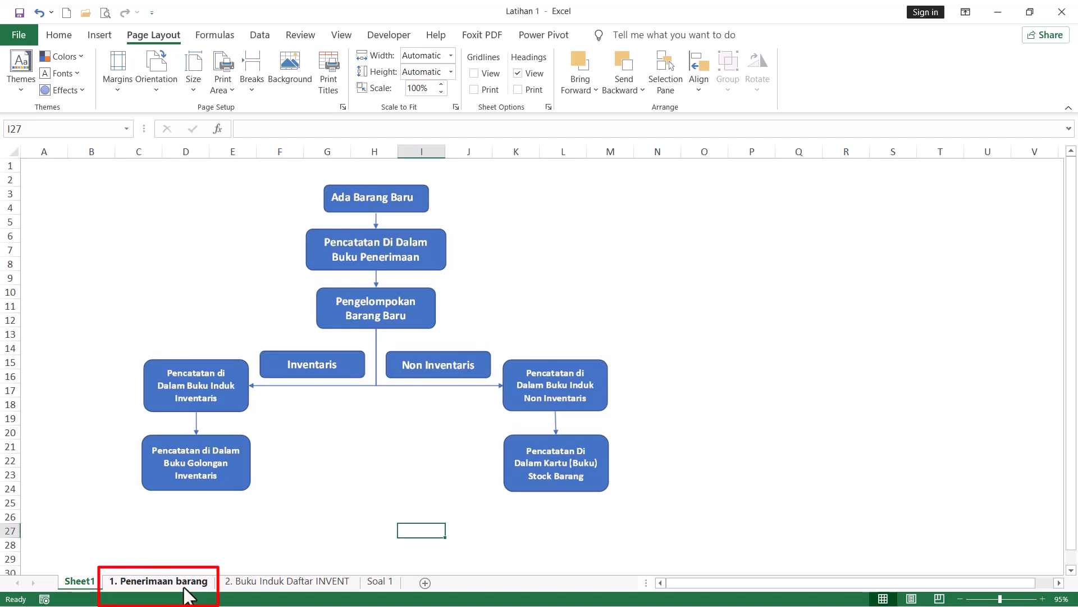
# Step: Review the flowchart on Sheet1 and the tables on the 1. Penerimaan barang and 2. Buku Induk Daftar INVENT sheets
pyautogui.click(163, 581)
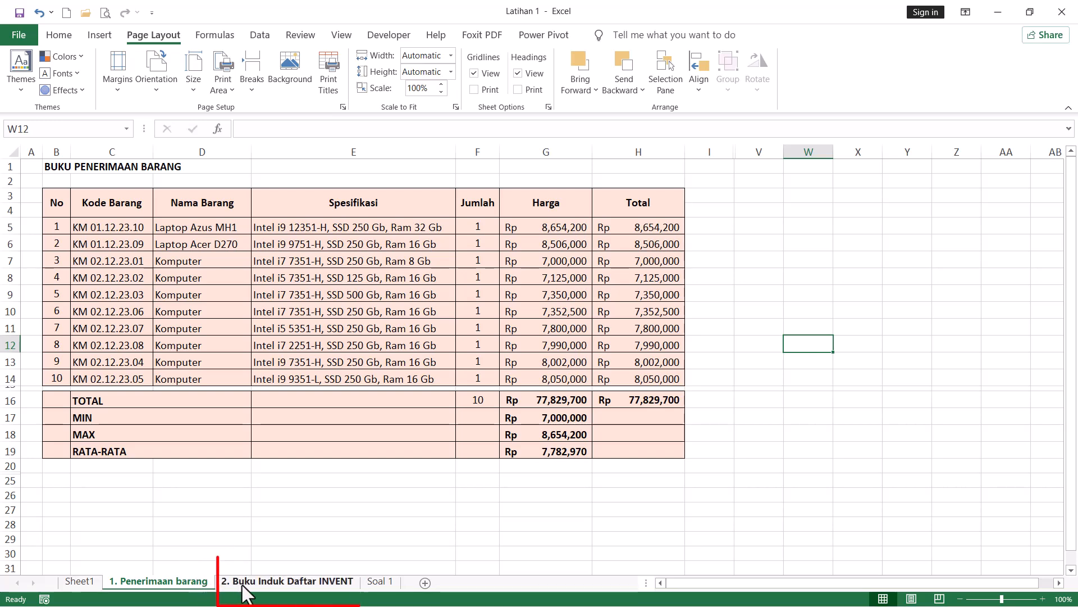
pyautogui.click(89, 581)
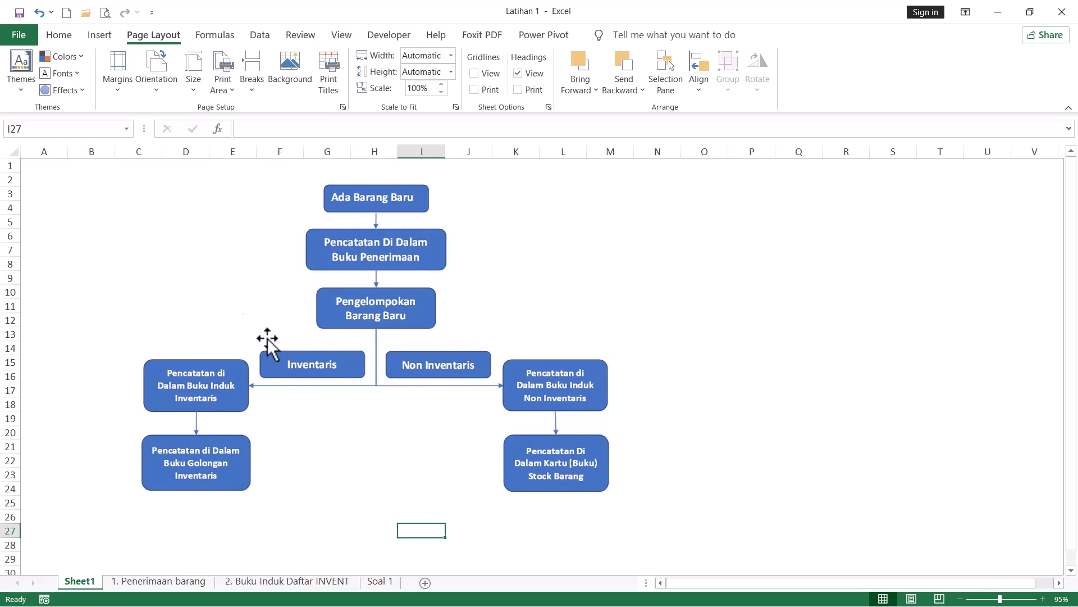
pyautogui.click(266, 582)
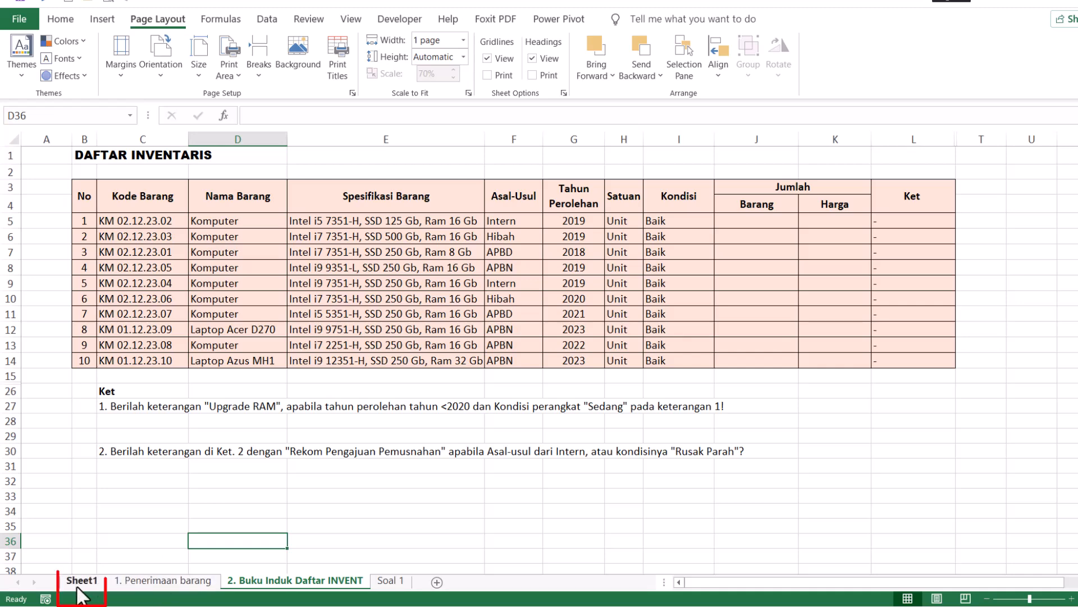
pyautogui.click(78, 584)
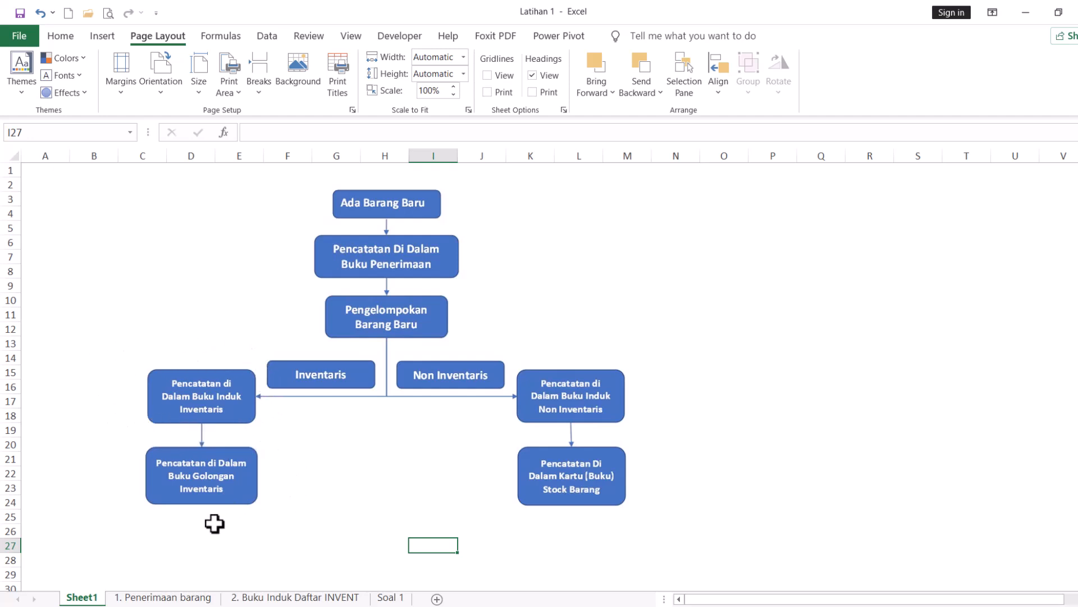
# Step: Center the Satuan and Kondisi columns horizontally and vertically on the 2. Buku Induk Daftar INVENT sheet
pyautogui.click(288, 597)
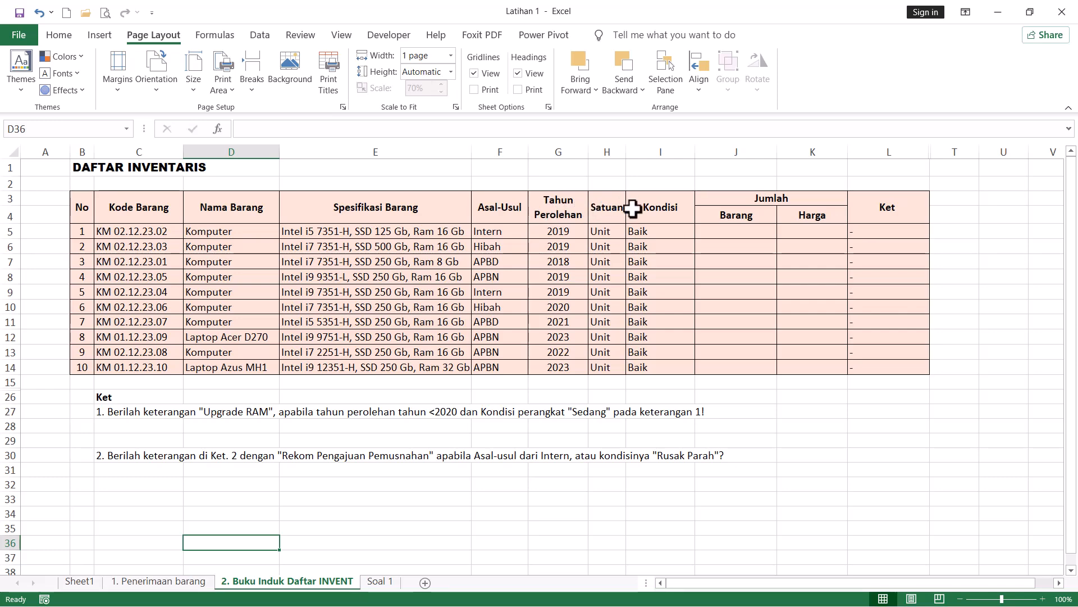
pyautogui.moveTo(612, 150); pyautogui.dragTo(654, 152)
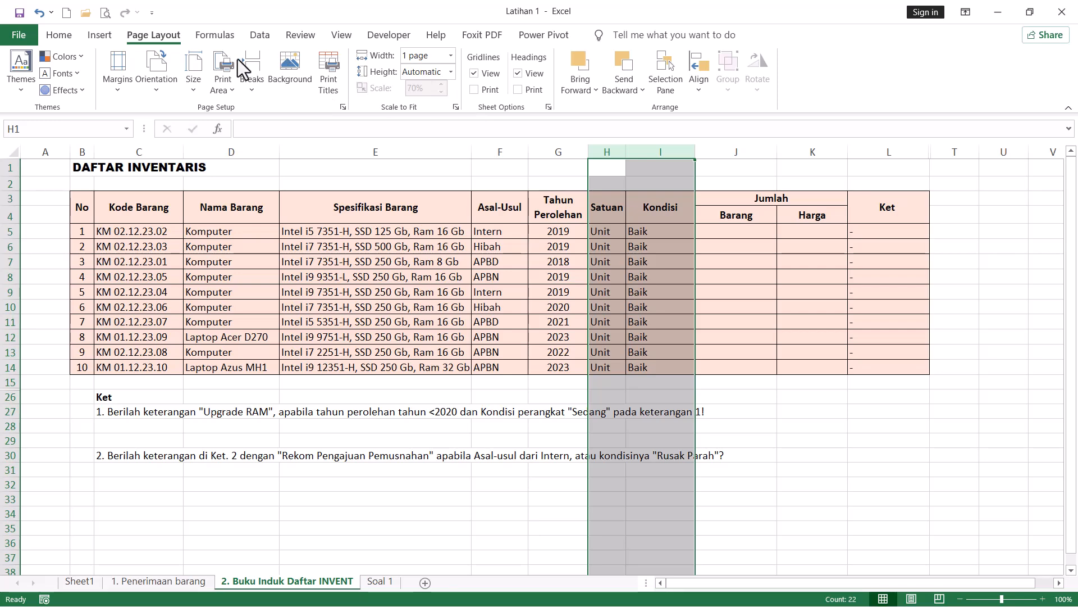
pyautogui.click(714, 148)
pyautogui.click(58, 35)
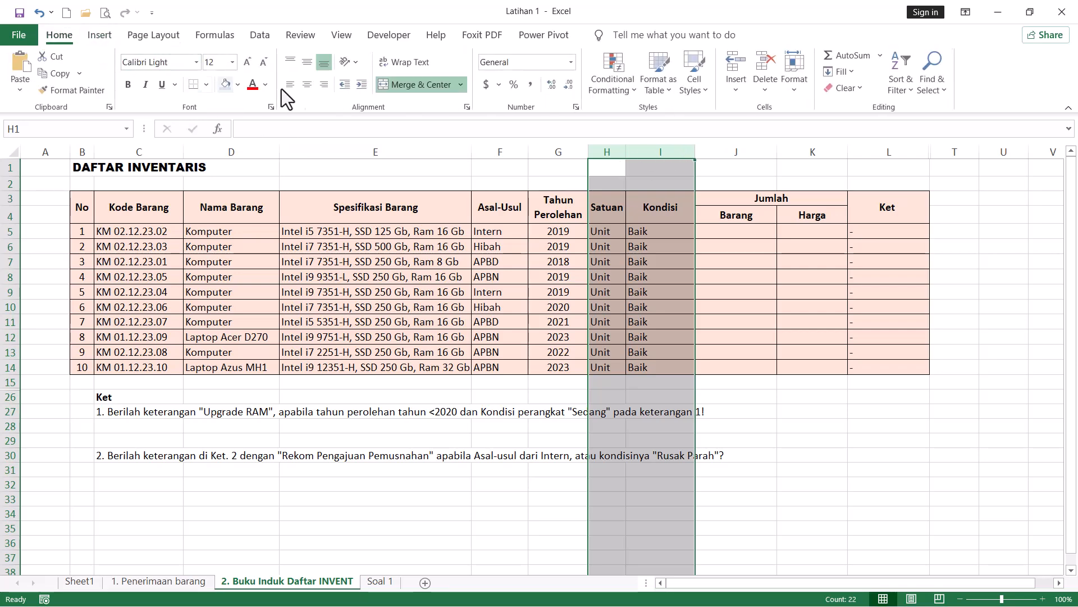
pyautogui.click(307, 84)
pyautogui.click(307, 62)
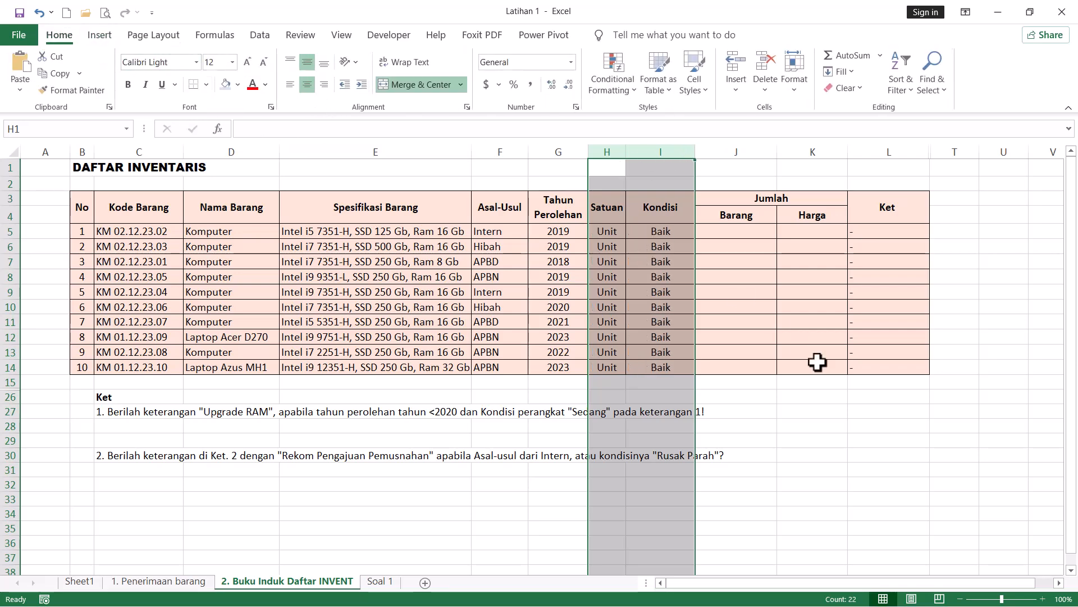
pyautogui.click(886, 413)
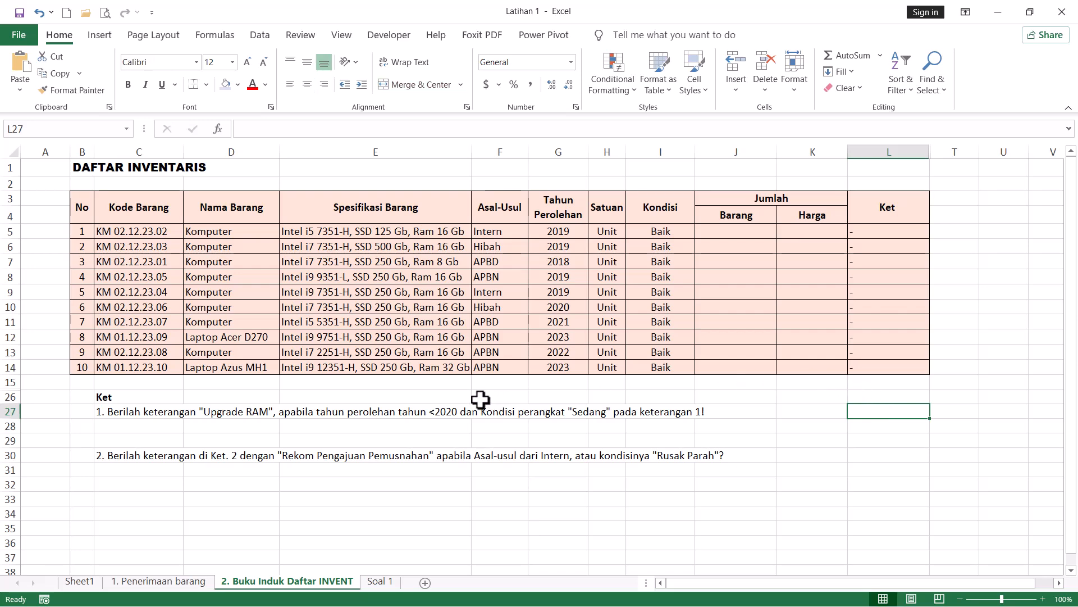
# Step: Duplicate the 2. Buku Induk Daftar INVENT sheet within the workbook and place the copy directly after the original
pyautogui.click(80, 584)
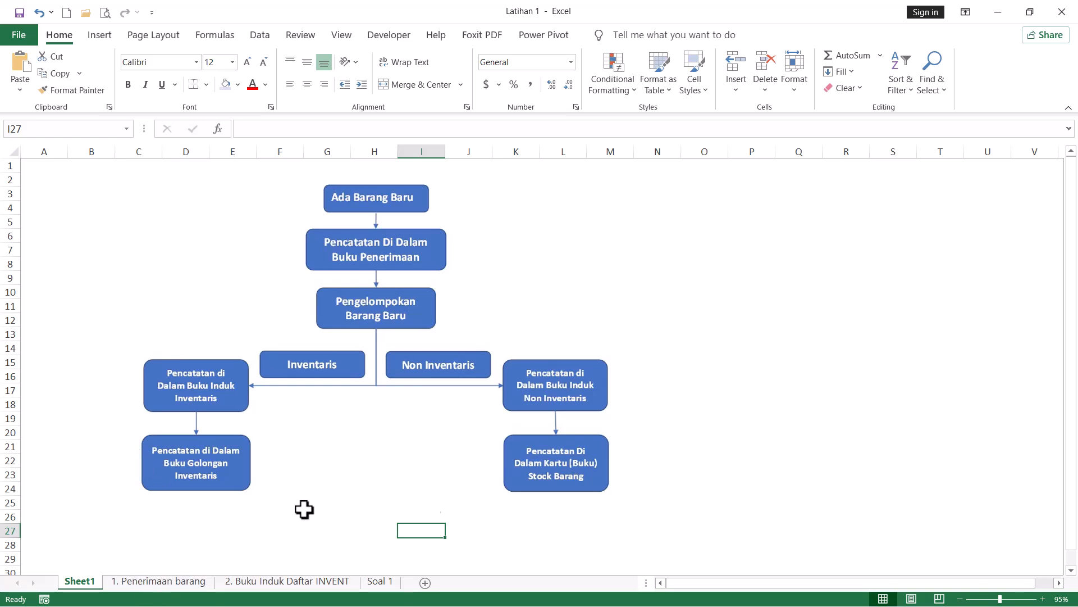
pyautogui.click(319, 584)
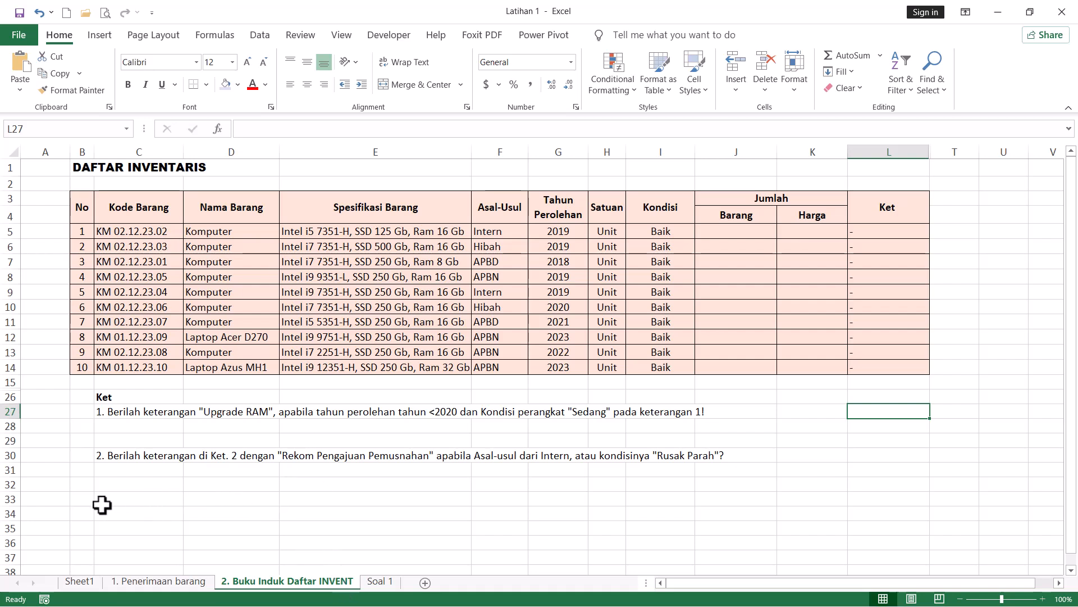
pyautogui.rightClick(304, 584)
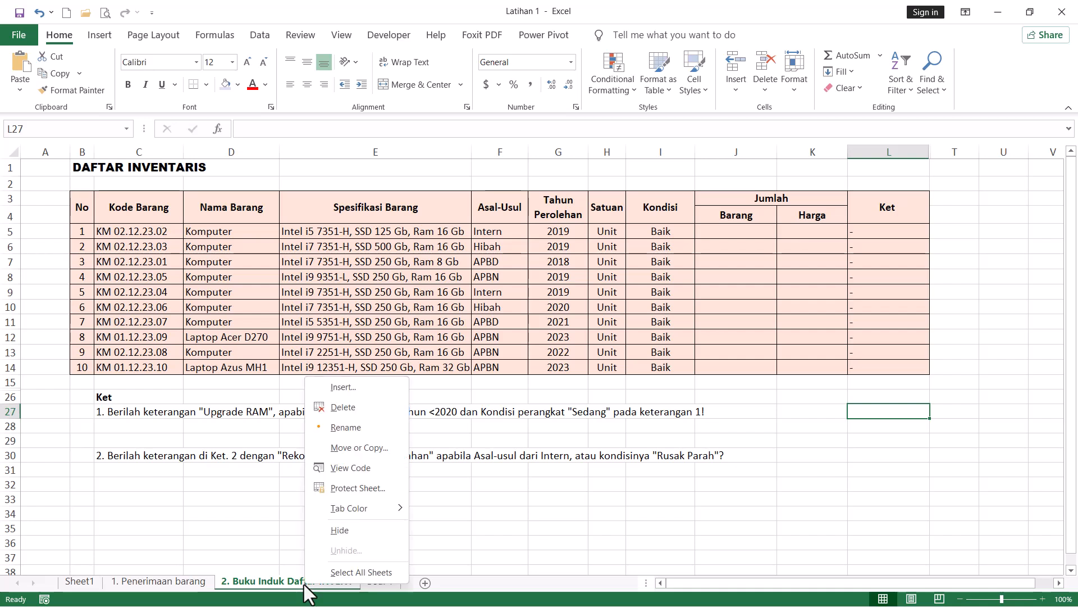
pyautogui.click(376, 450)
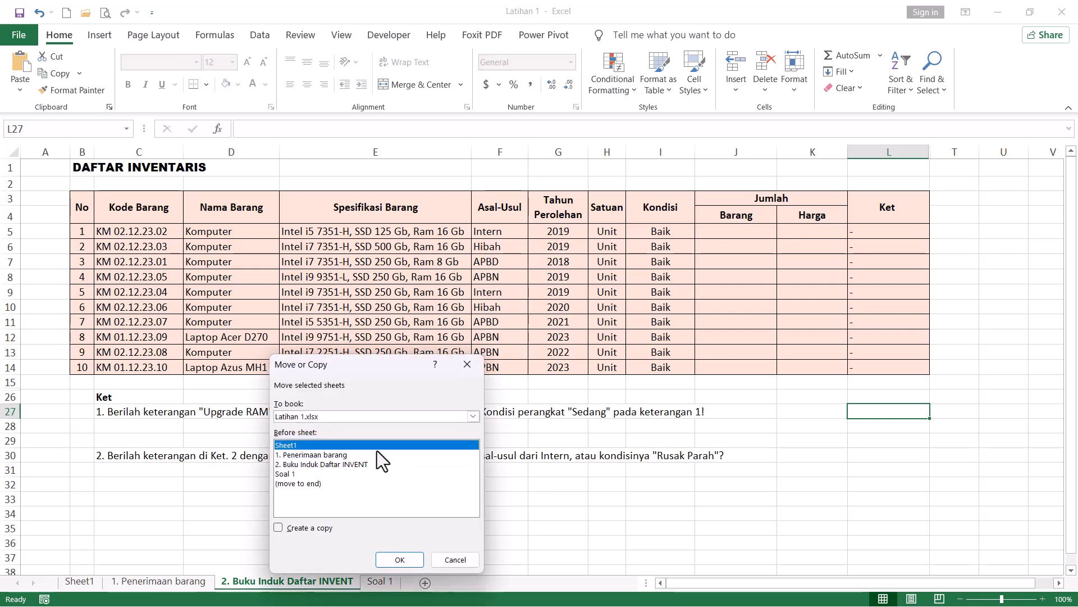
pyautogui.click(342, 466)
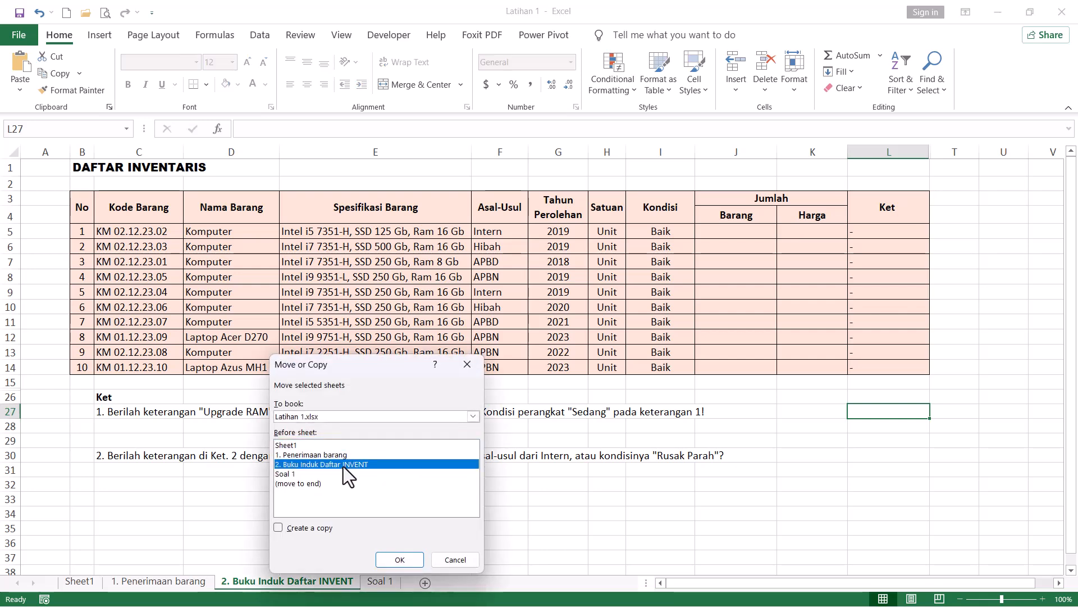
pyautogui.click(307, 529)
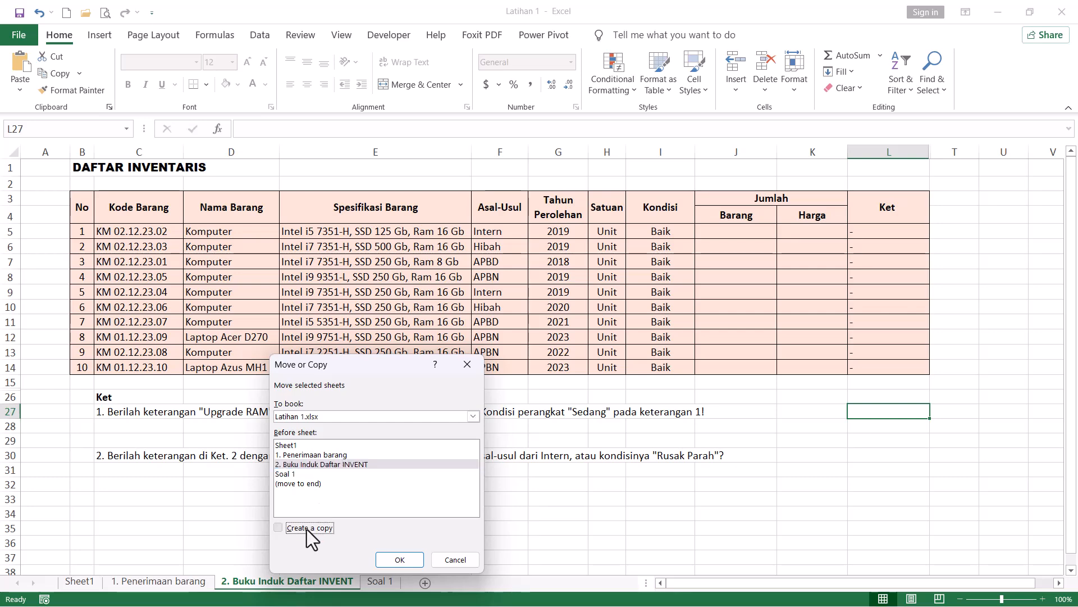
pyautogui.click(399, 559)
pyautogui.click(715, 512)
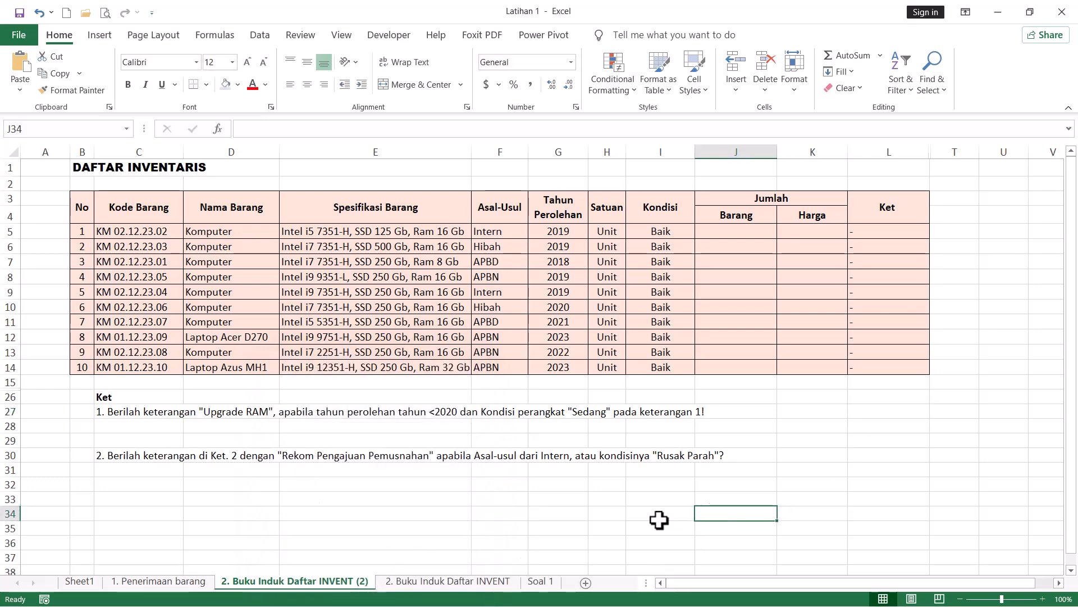
pyautogui.moveTo(420, 582); pyautogui.dragTo(323, 586)
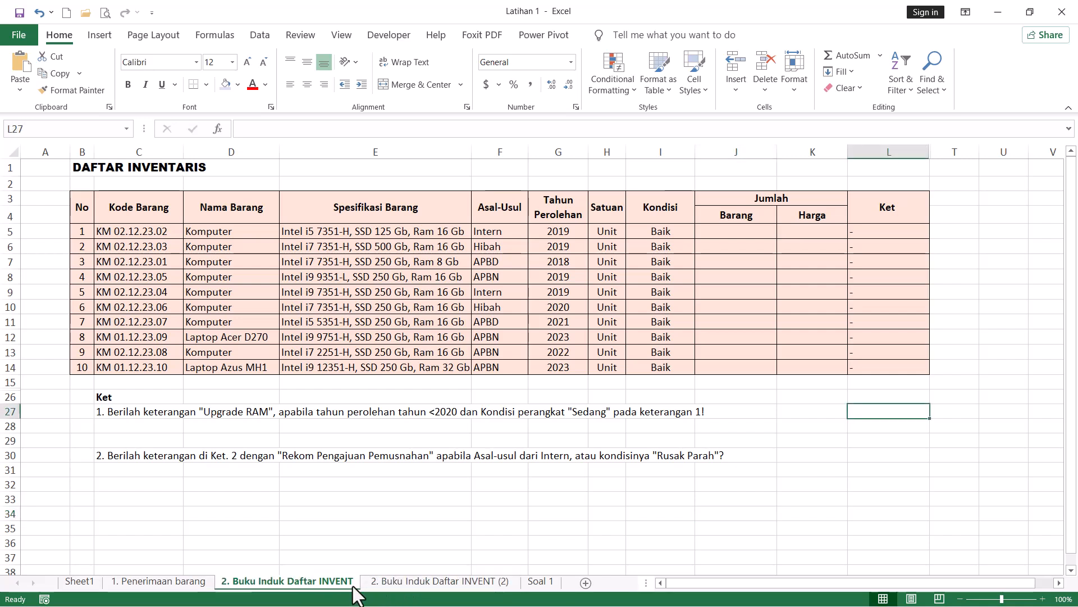
# Step: Rename the copied inventory sheet "3. buku Golonga"
pyautogui.doubleClick(402, 582)
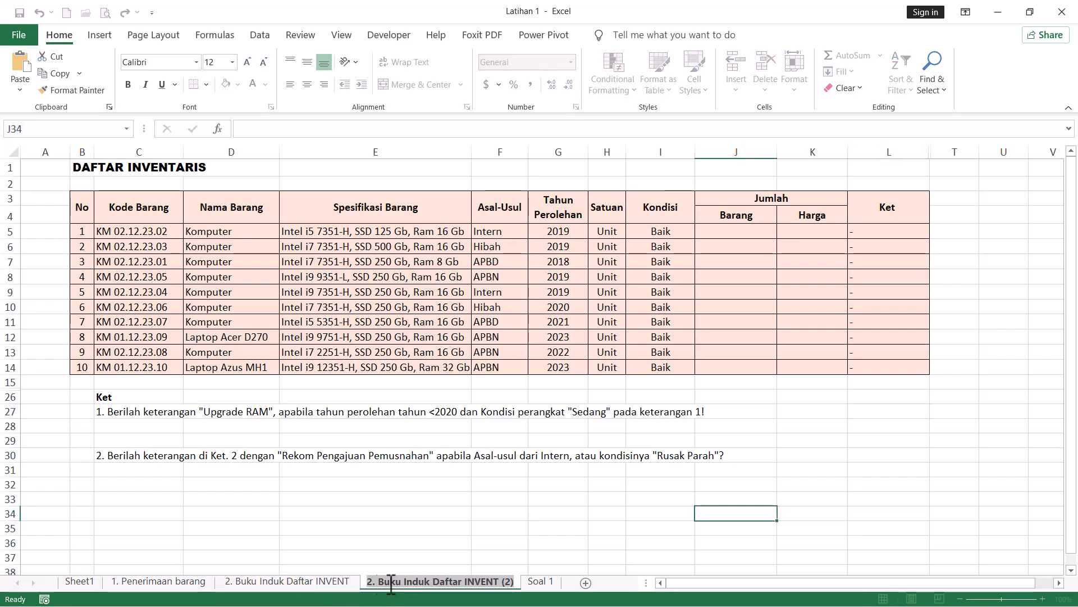
pyautogui.click(374, 582)
pyautogui.hotkey('ctrl', 'a')
pyautogui.write('3.')
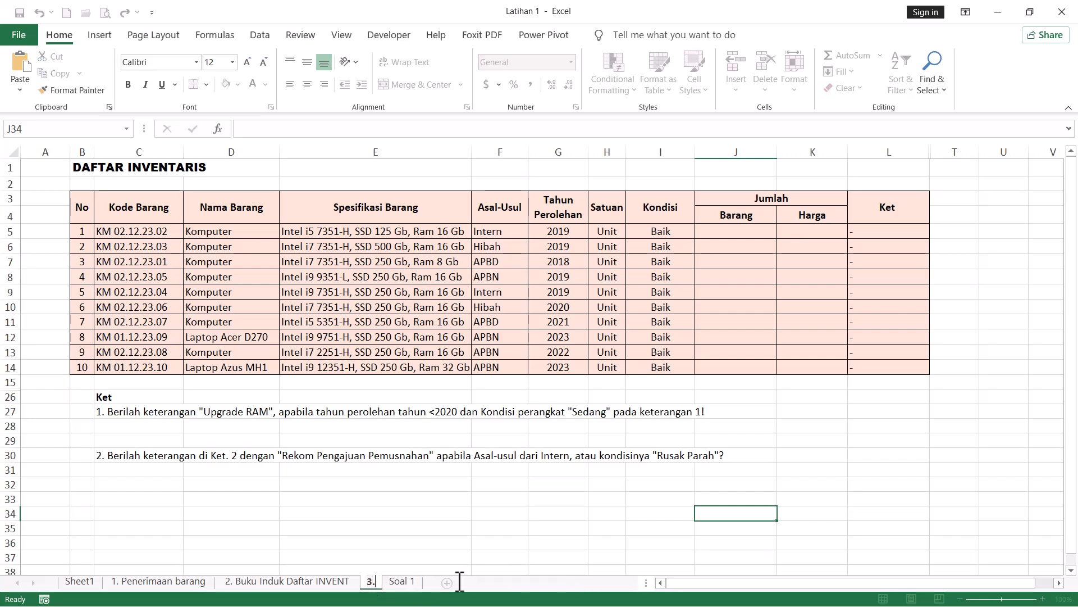
pyautogui.write(' buku Golonga')
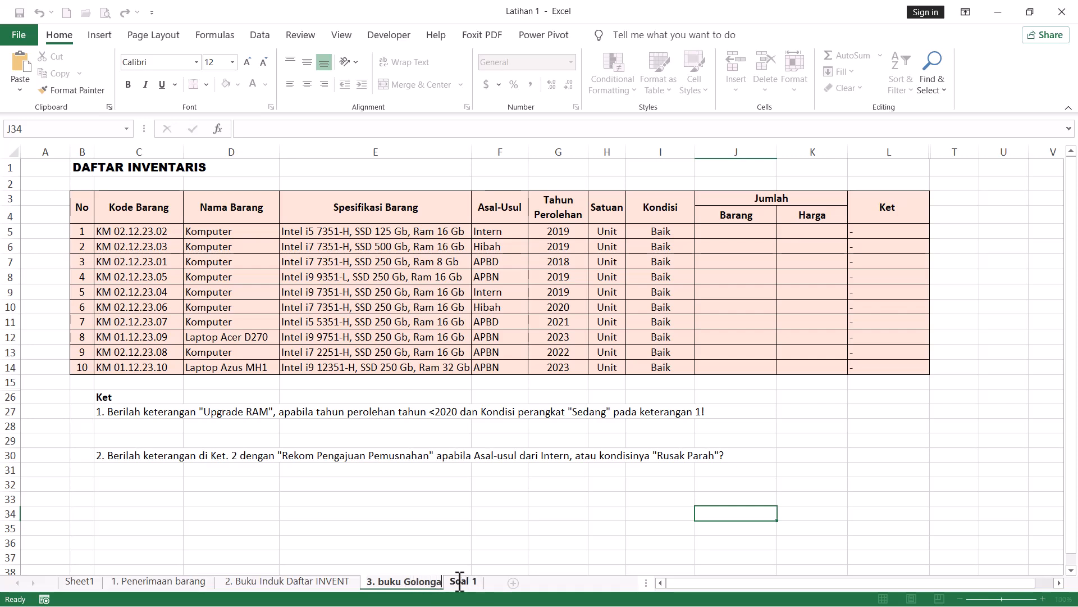
pyautogui.press('Return')
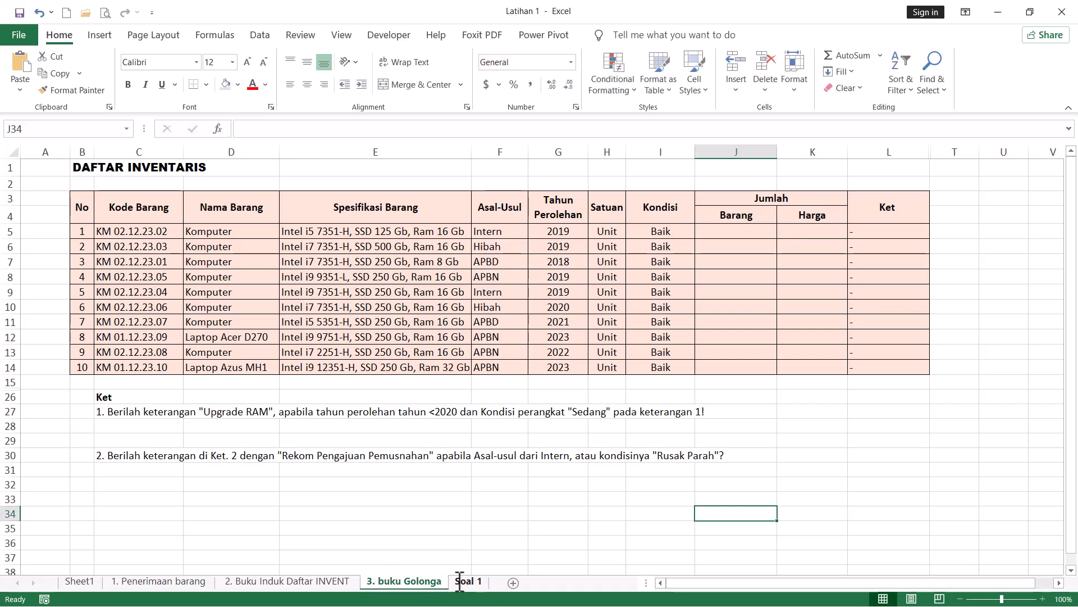
# Step: Correct the copied sheet's name to "3. Buku Golongan", adding the final n and capitalizing Buku
pyautogui.doubleClick(441, 581)
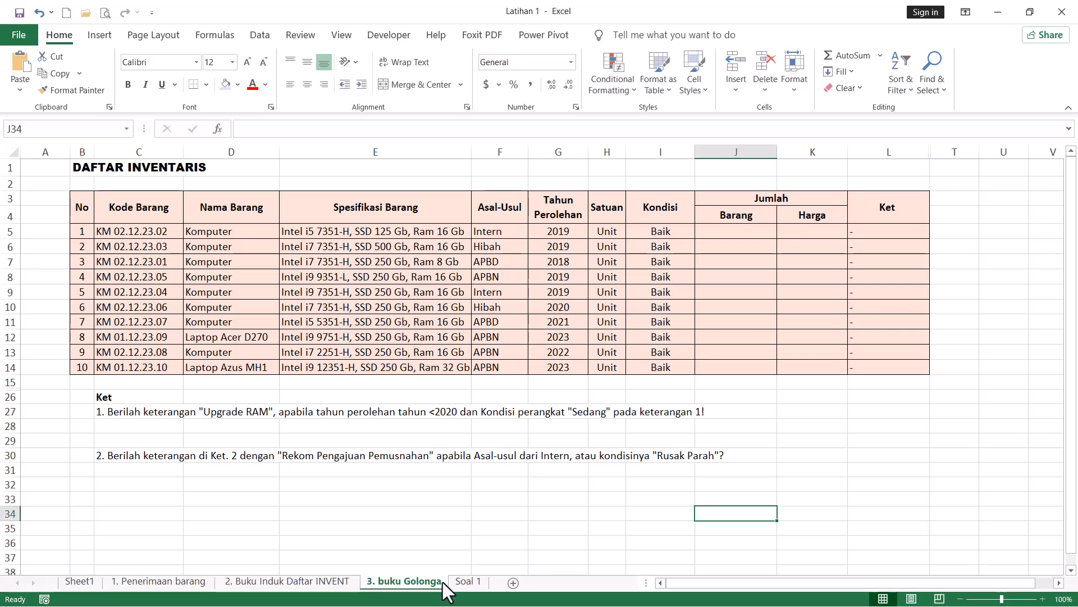
pyautogui.doubleClick(439, 582)
pyautogui.doubleClick(441, 582)
pyautogui.click(445, 582)
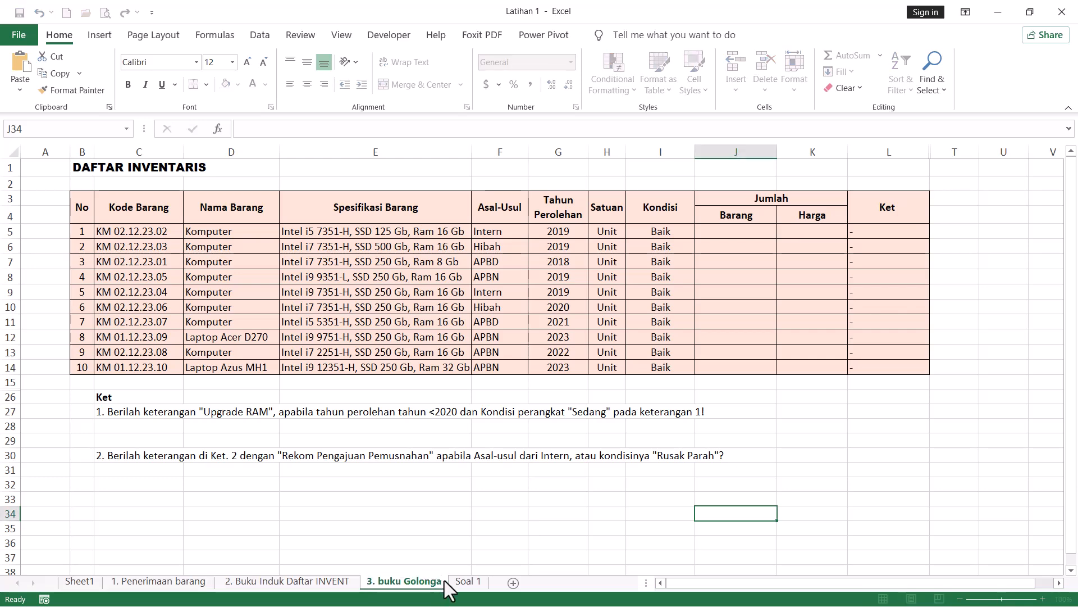
pyautogui.doubleClick(437, 585)
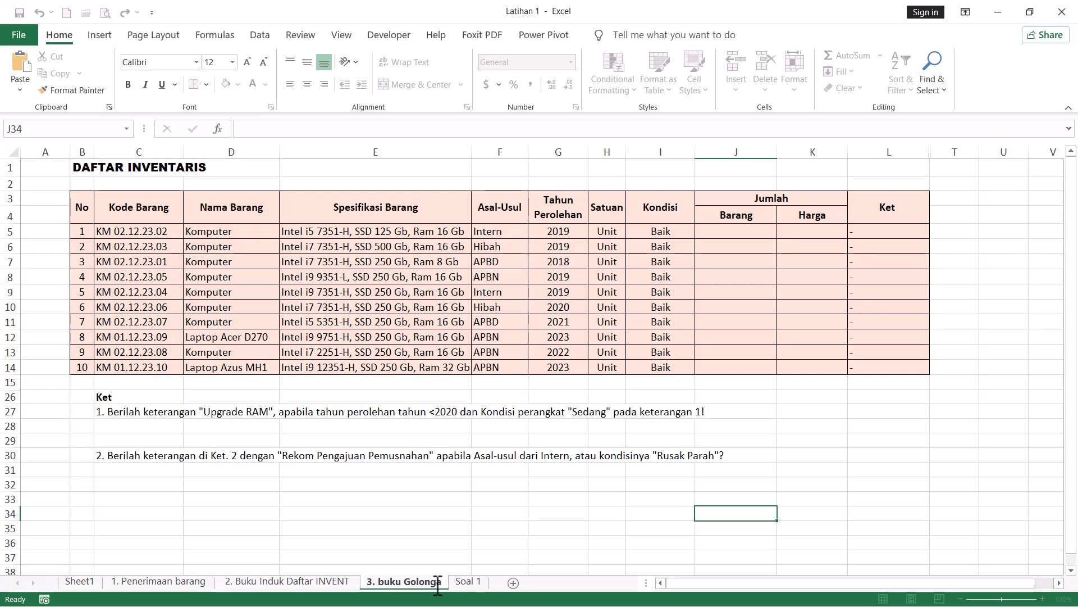
pyautogui.write('n')
pyautogui.press('Return')
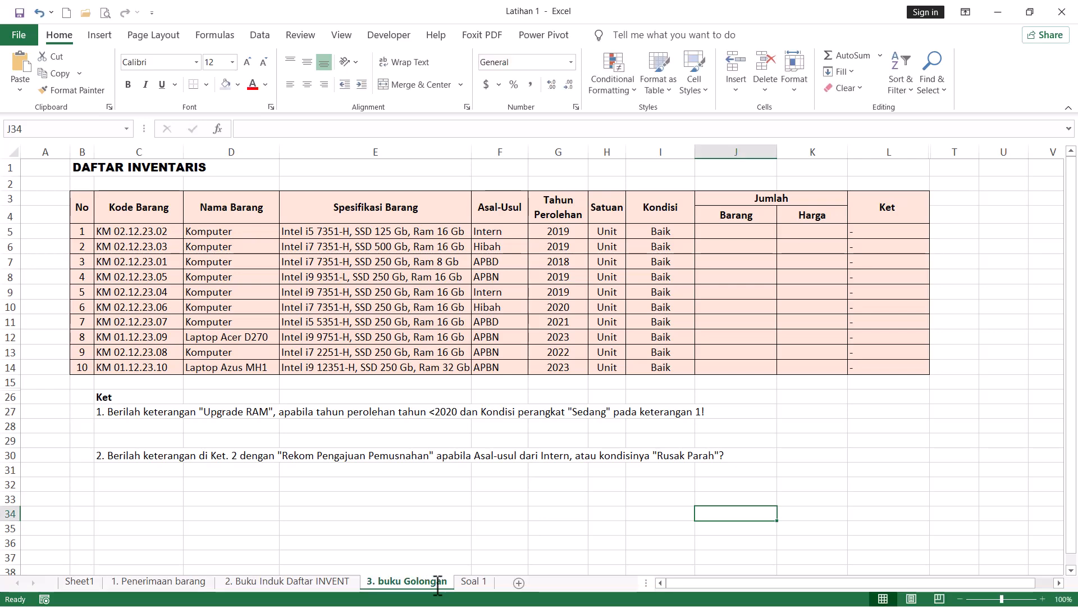
pyautogui.doubleClick(387, 581)
pyautogui.click(384, 581)
pyautogui.press('BackSpace')
pyautogui.write('B')
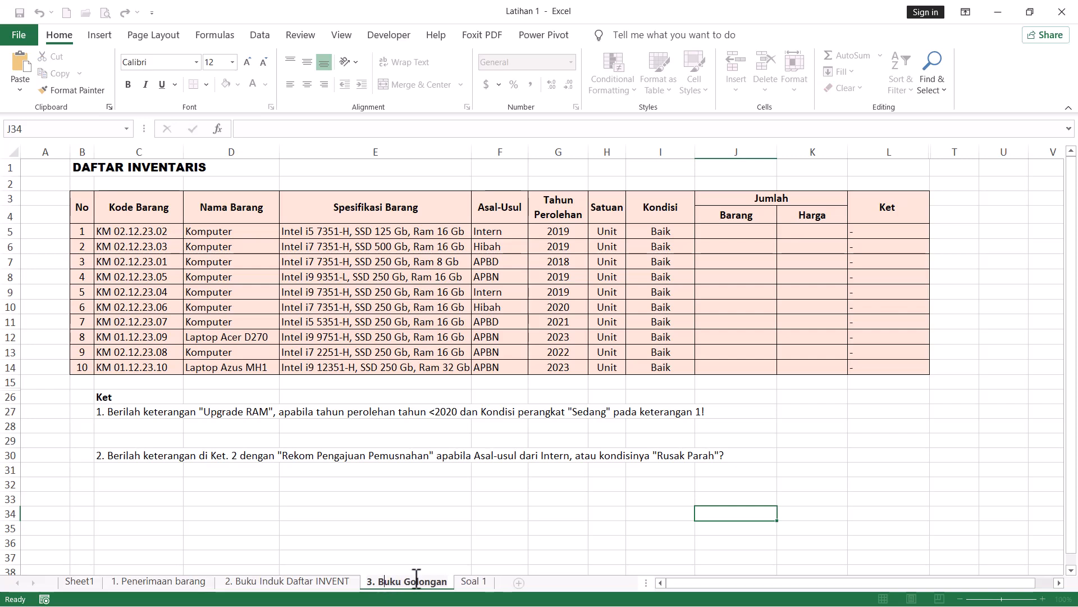
pyautogui.click(506, 516)
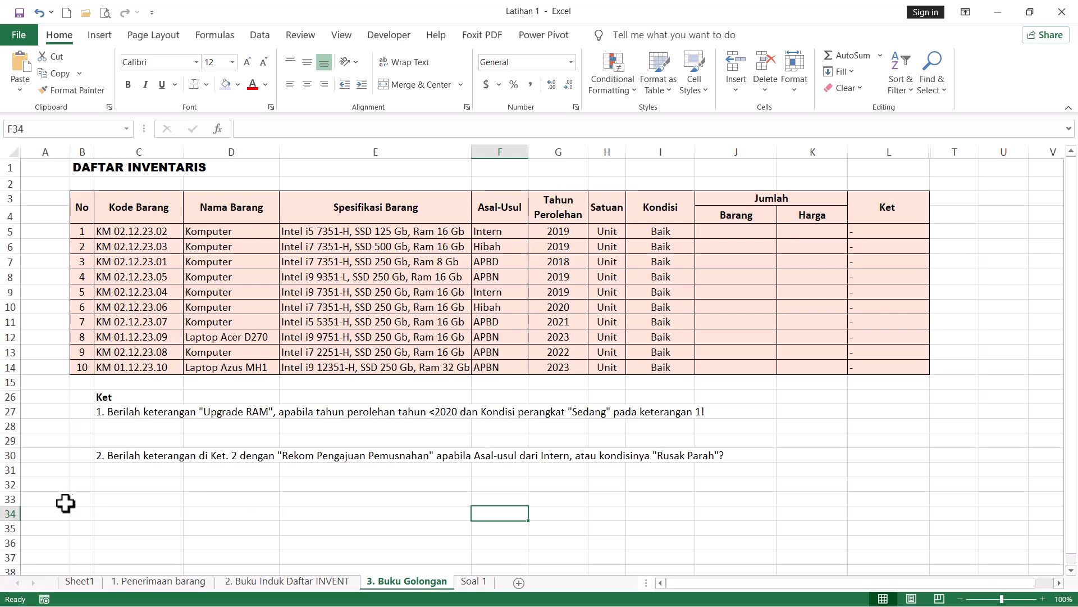
# Step: Clear the Ket notes below the table by pasting a blank cell over A26:J34 on the 3. Buku Golongan sheet
pyautogui.click(35, 508)
pyautogui.hotkey('ctrl', 'c')
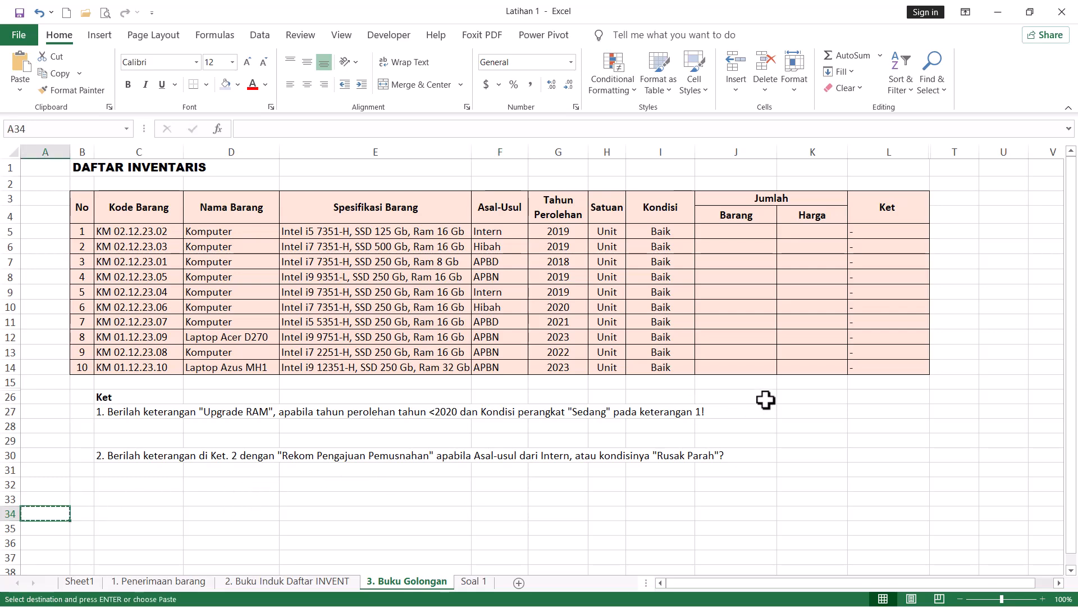
pyautogui.keyDown('shift'); pyautogui.click(764, 398); pyautogui.keyUp('shift')
pyautogui.hotkey('ctrl', 'v')
pyautogui.press('Escape')
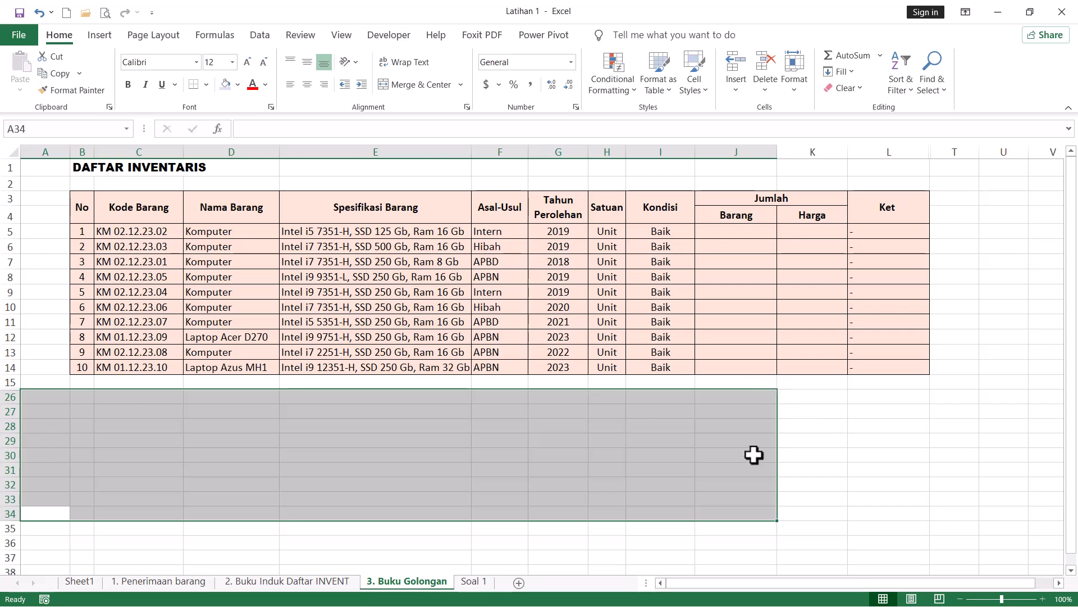
pyautogui.click(316, 467)
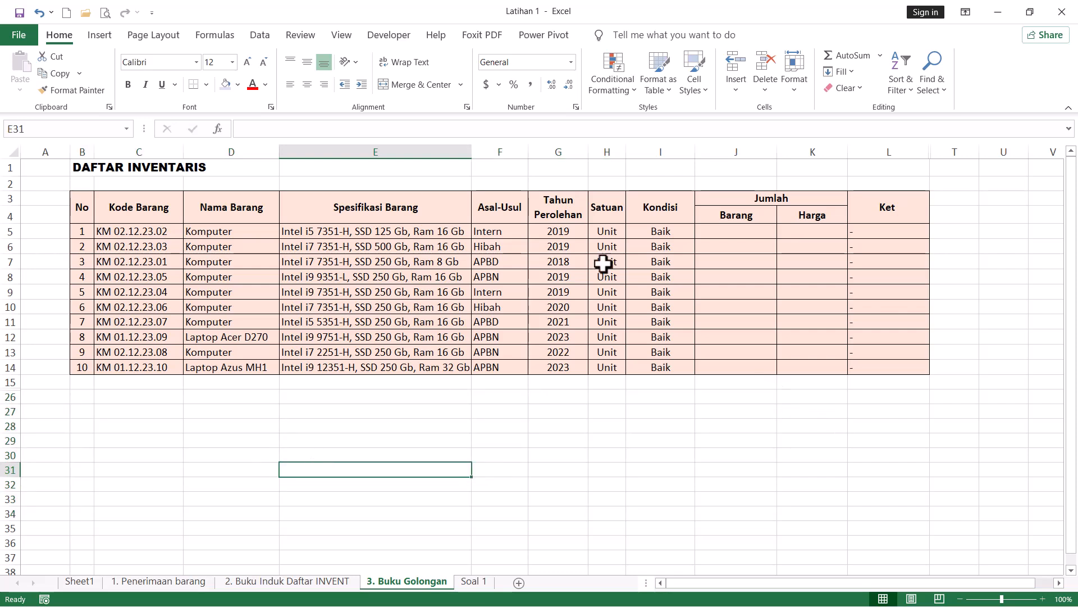
# Step: Delete the Asal-Usul and Satuan columns from the table on the 3. Buku Golongan sheet
pyautogui.click(885, 66)
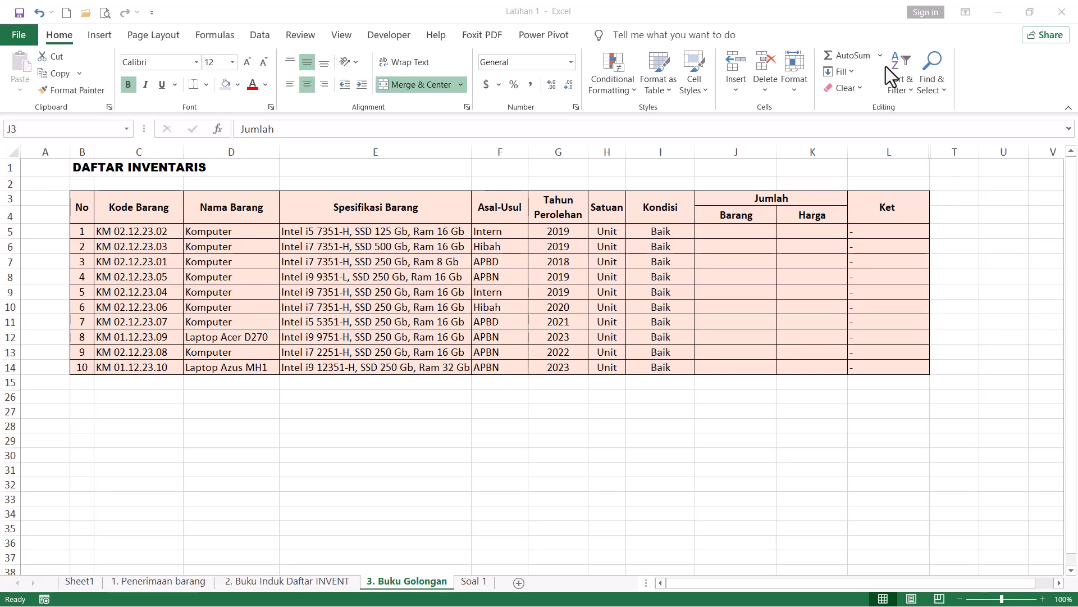
pyautogui.click(494, 150)
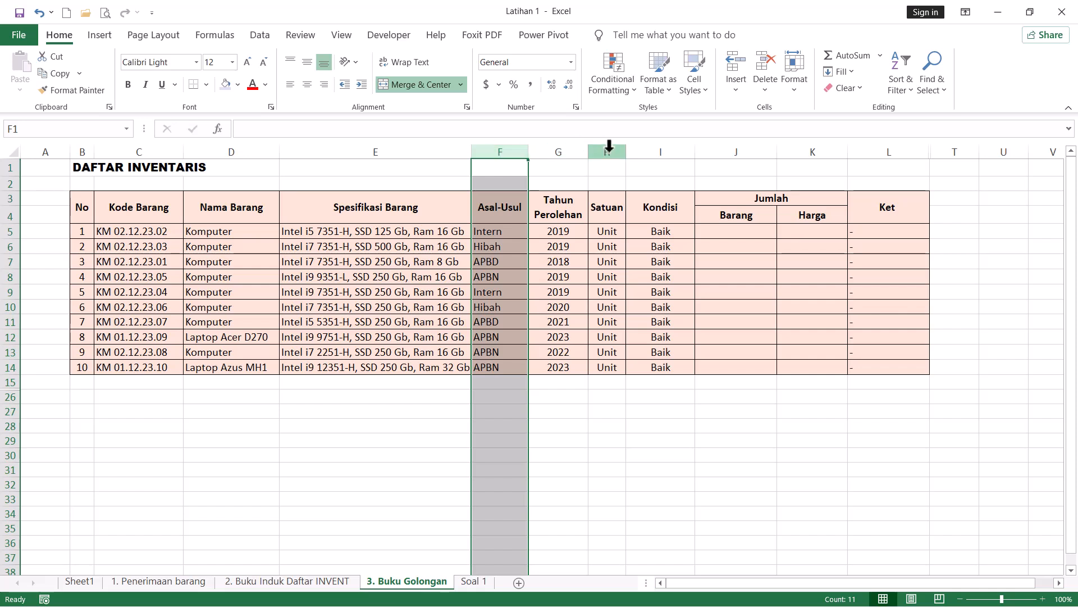
pyautogui.keyDown('ctrl'); pyautogui.click(609, 150); pyautogui.keyUp('ctrl')
pyautogui.rightClick(608, 149)
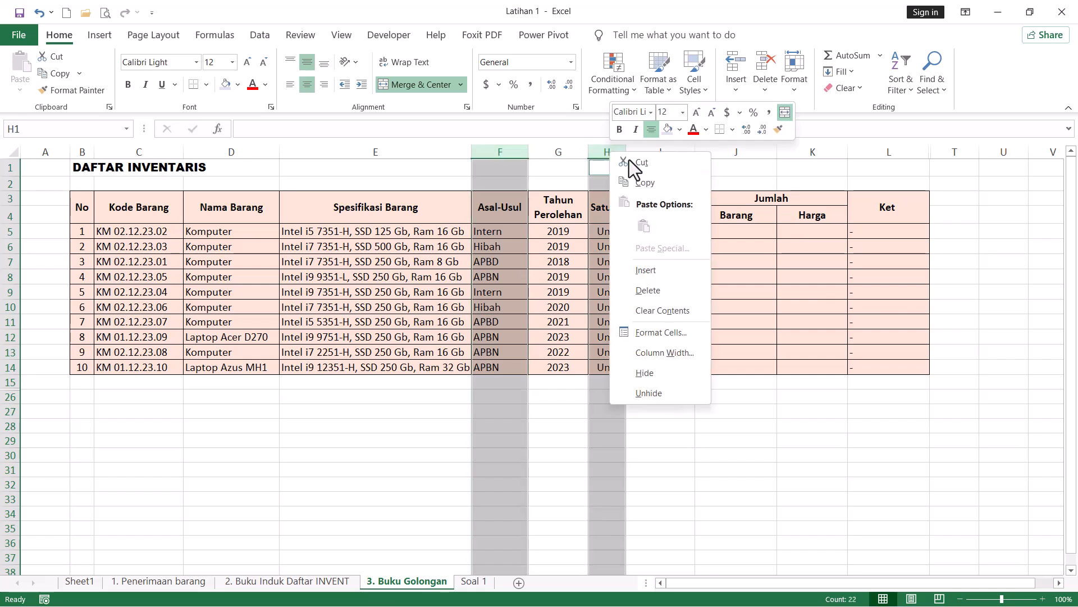
pyautogui.click(647, 290)
pyautogui.click(780, 483)
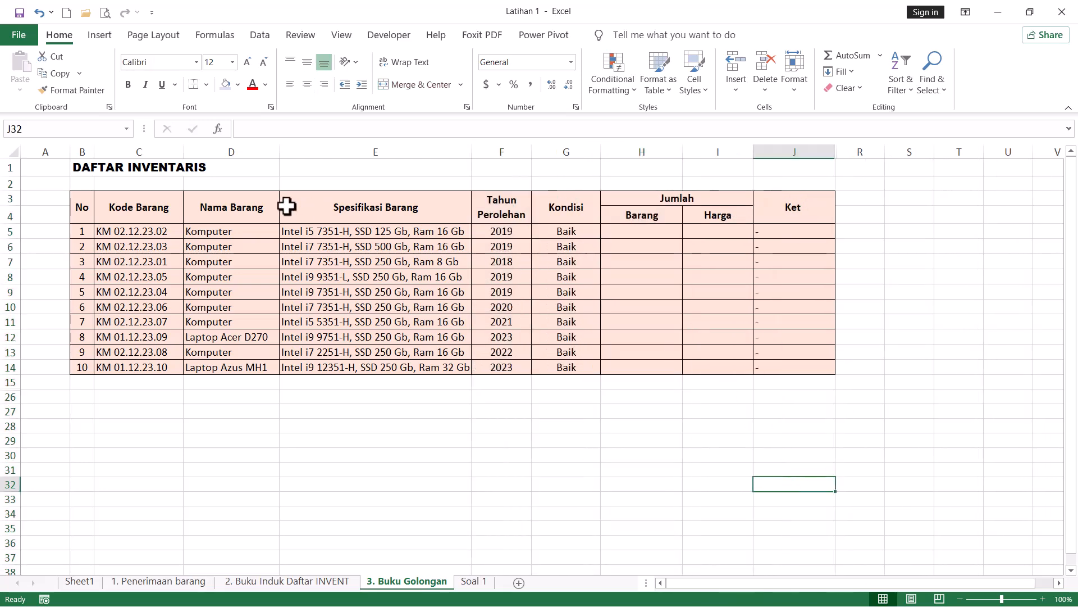
# Step: Replace the sheet title in B1 with "Buku Golongan"
pyautogui.click(104, 168)
pyautogui.click(76, 165)
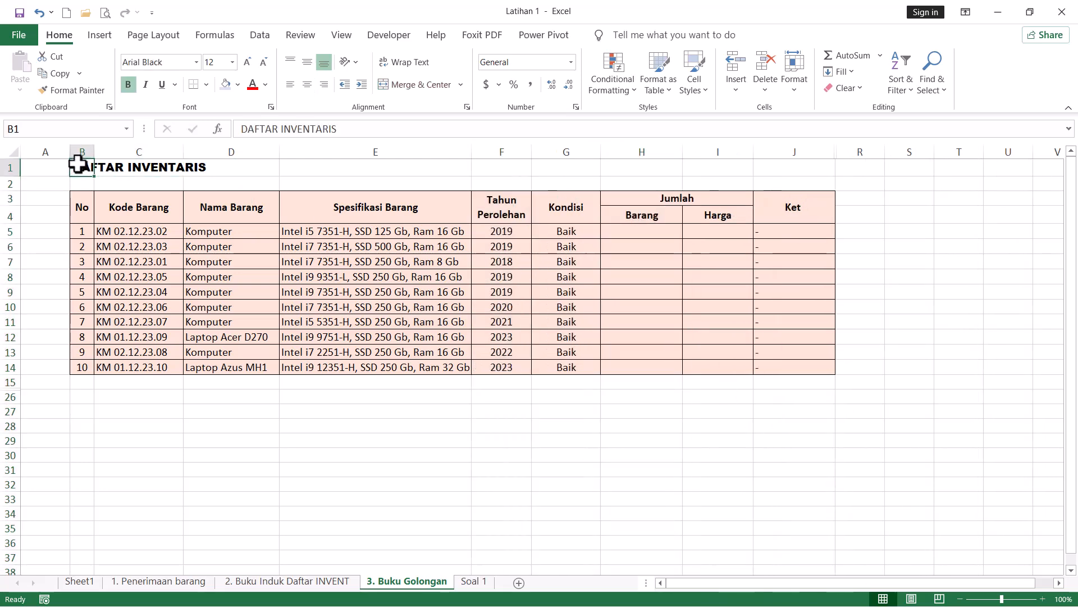
pyautogui.write('Buku ')
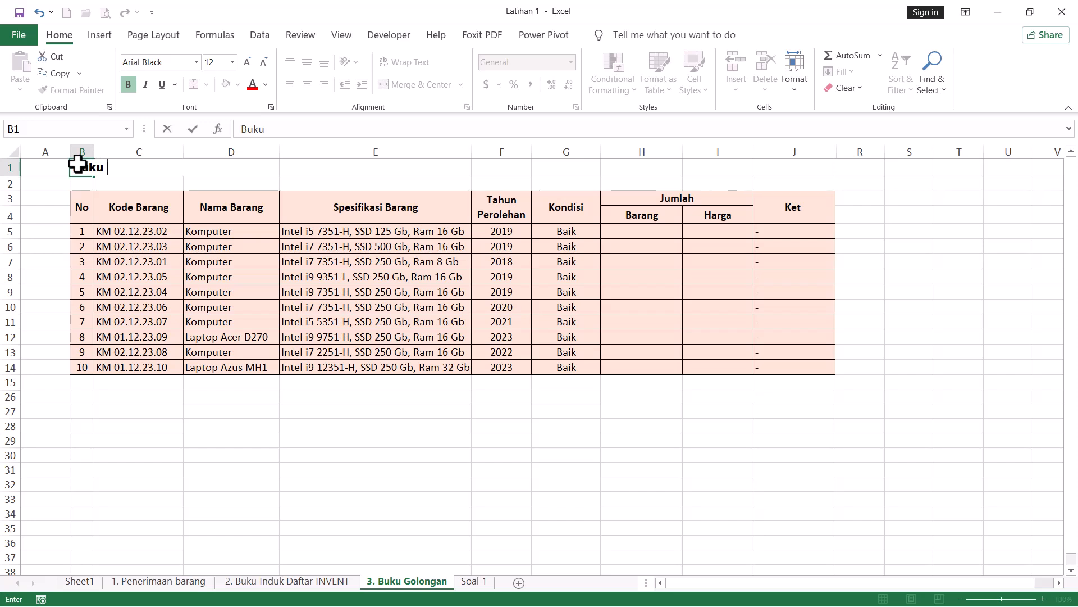
pyautogui.write('Golonganb')
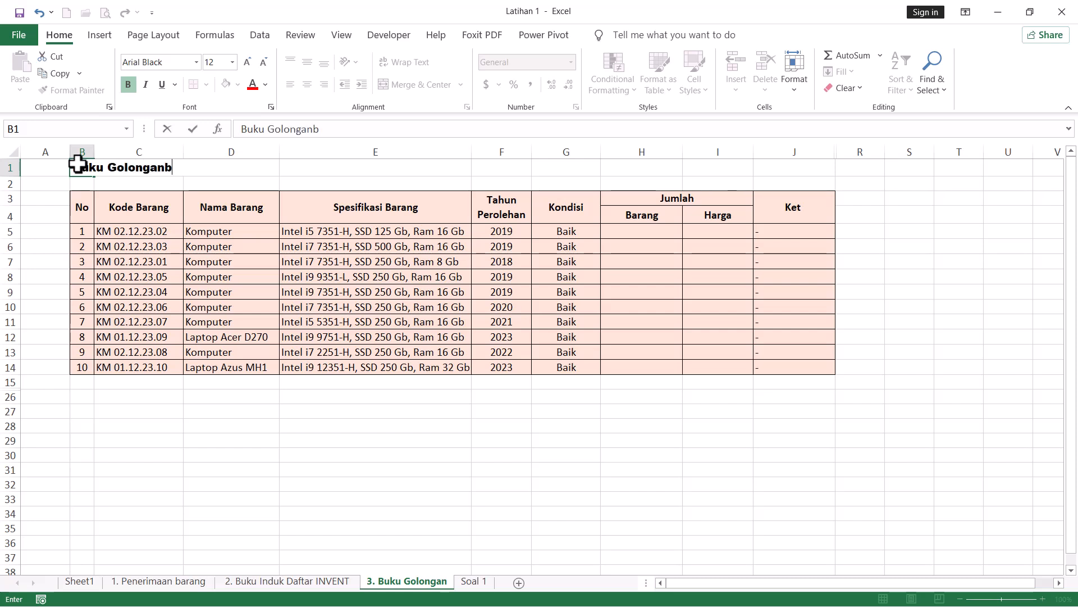
pyautogui.press('BackSpace')
pyautogui.press('Return')
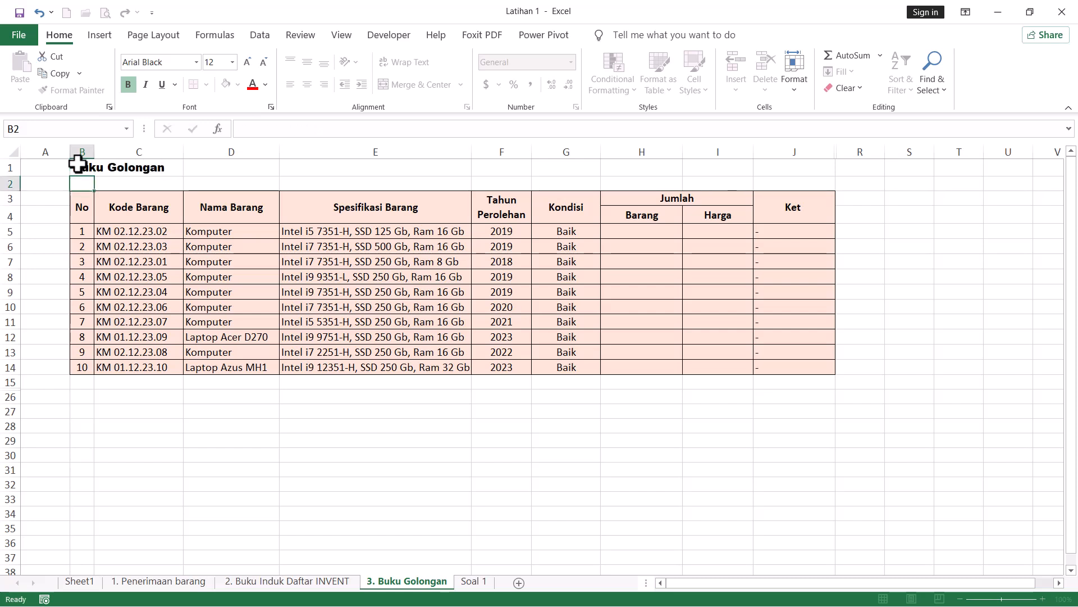
# Step: Insert a blank row at row 2, between the title and the table
pyautogui.press('Down')
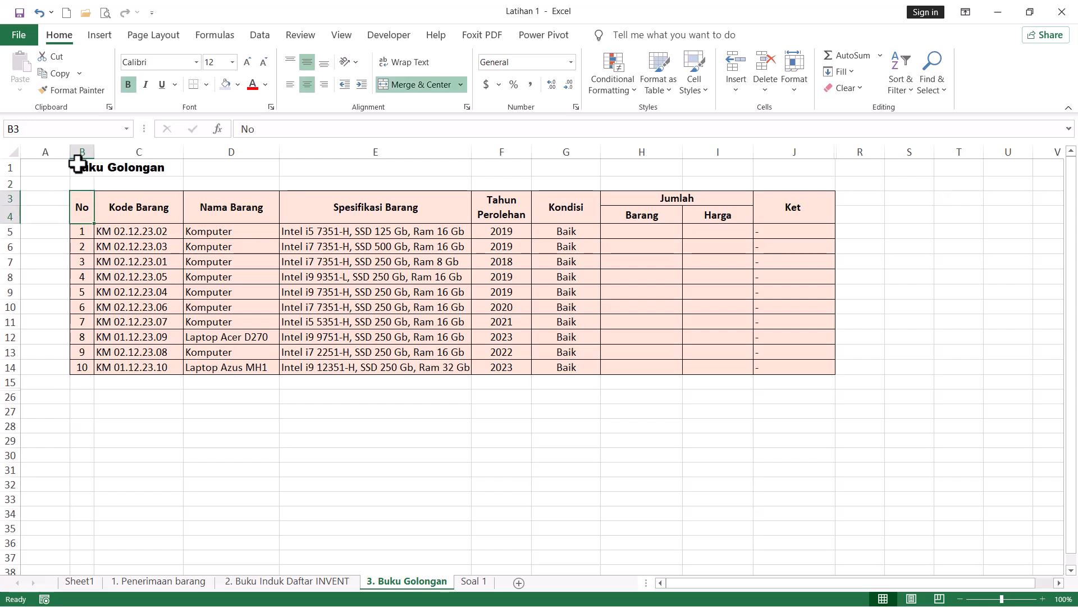
pyautogui.press('Down')
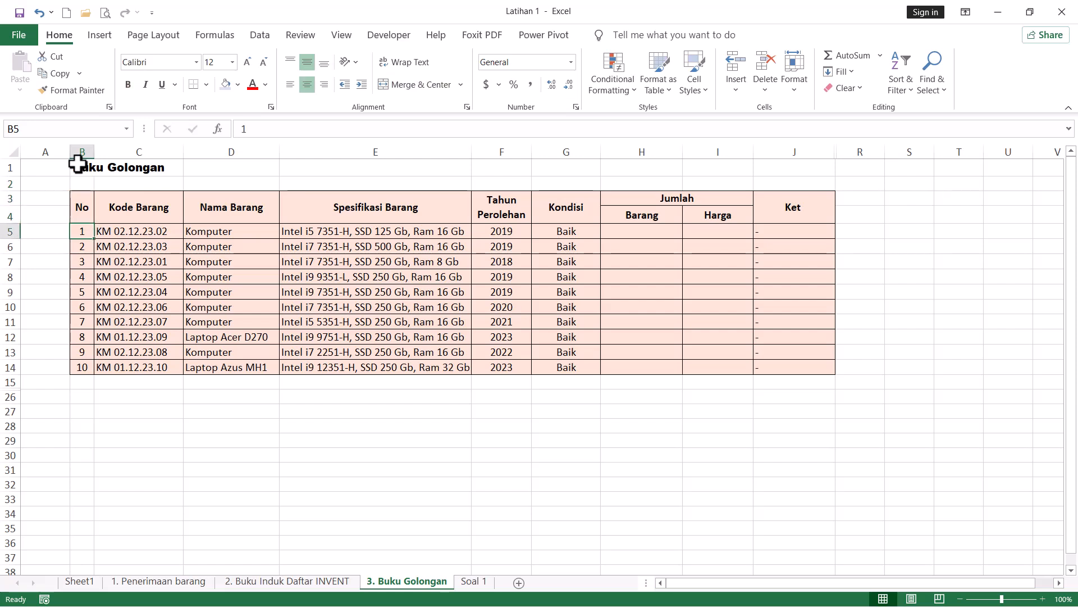
pyautogui.press('Right')
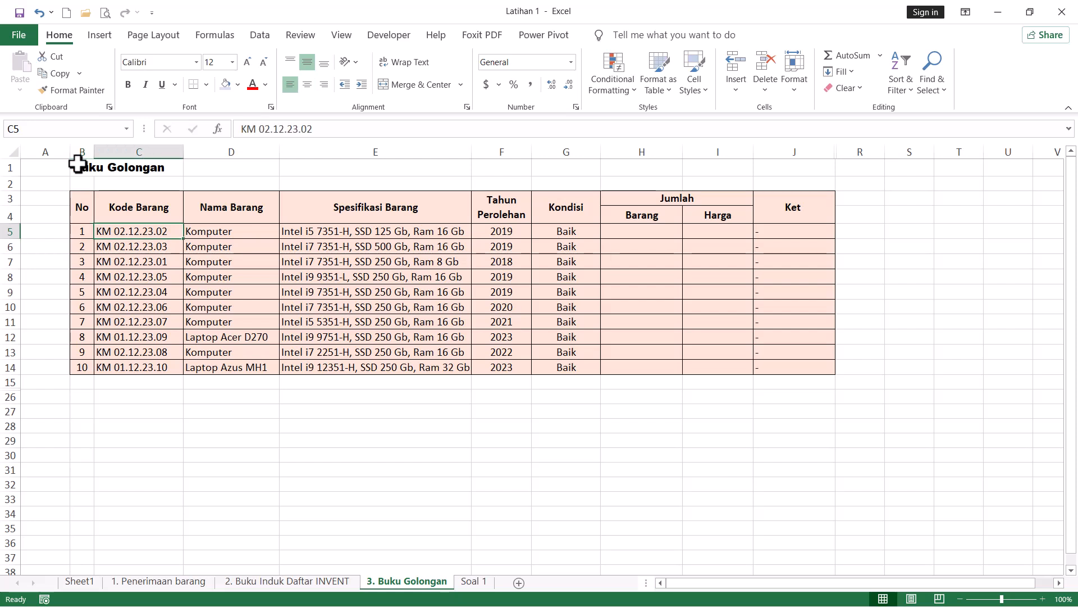
pyautogui.press('Left')
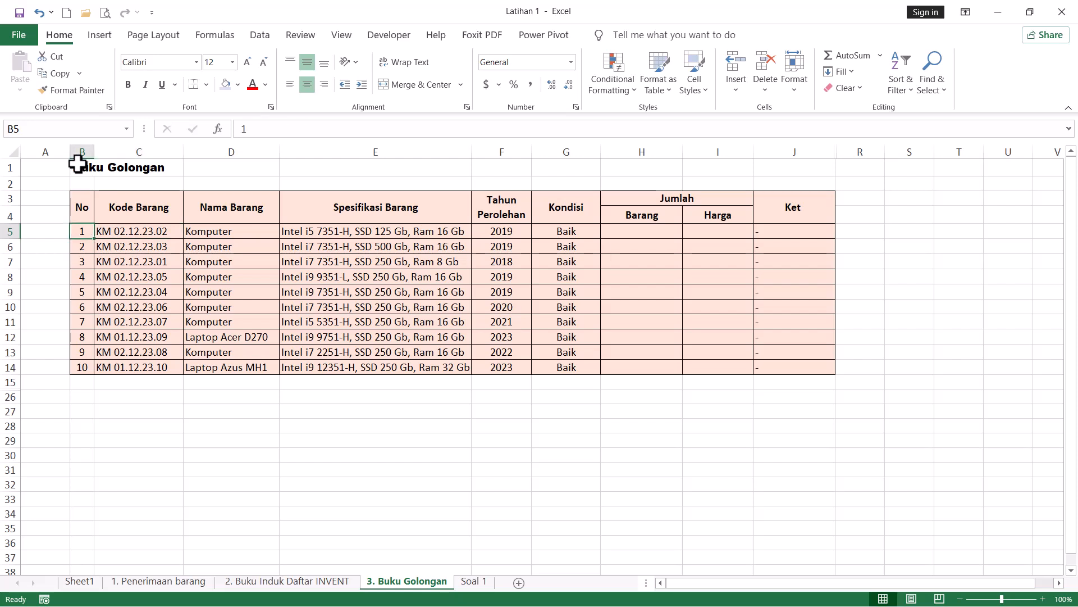
pyautogui.press('Up')
pyautogui.press('Up')
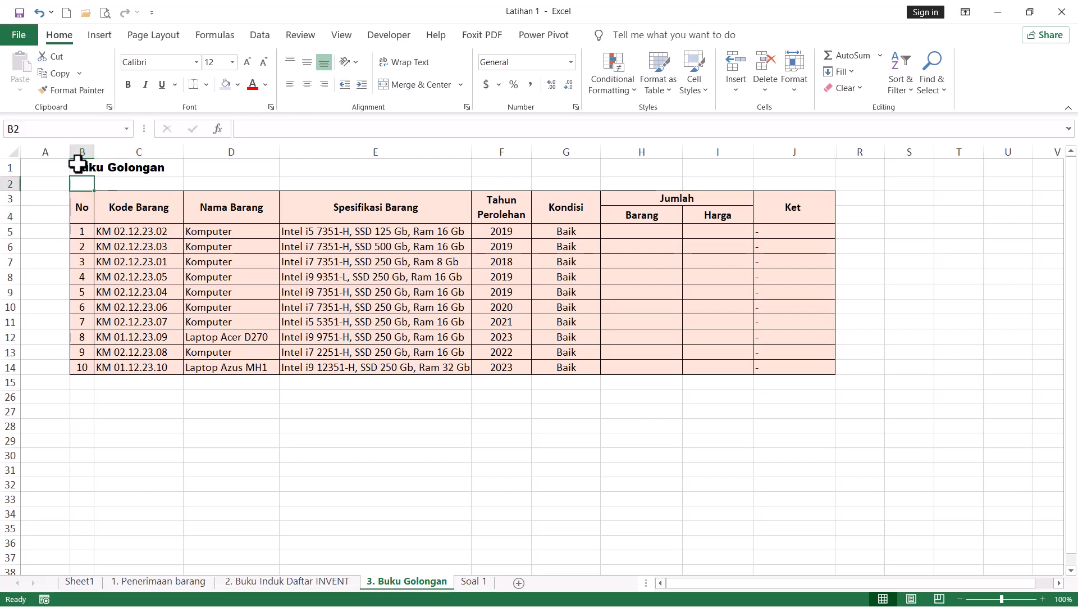
pyautogui.rightClick(10, 184)
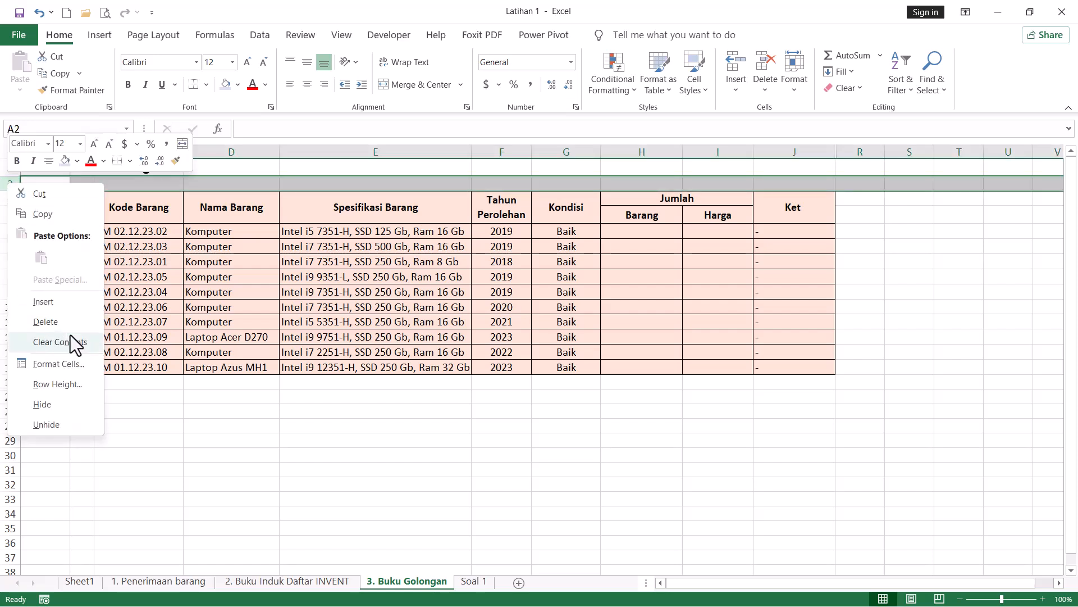
pyautogui.click(73, 301)
pyautogui.click(108, 444)
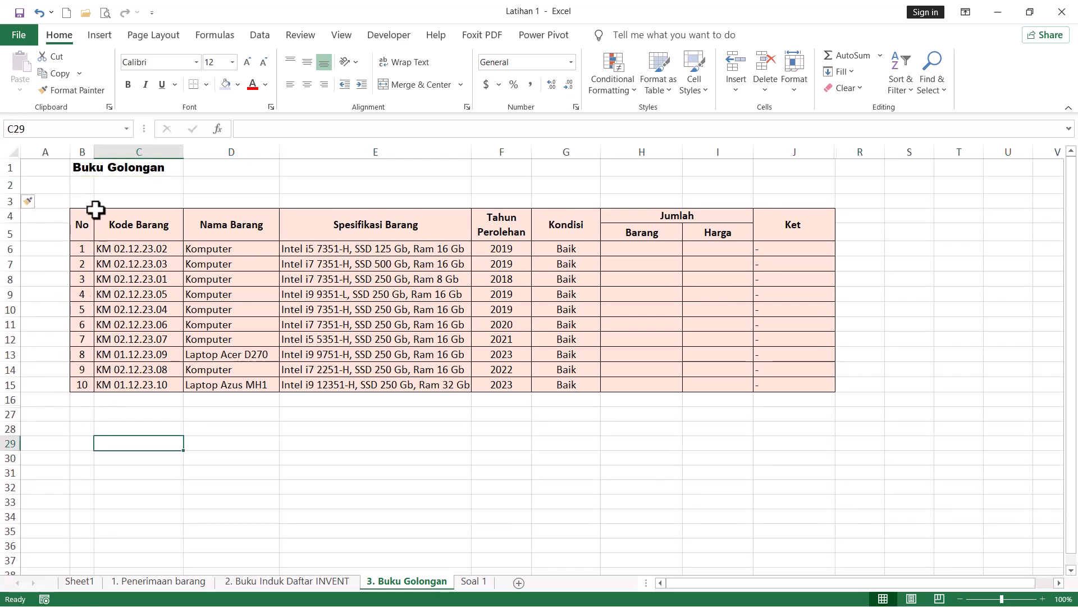
pyautogui.click(84, 184)
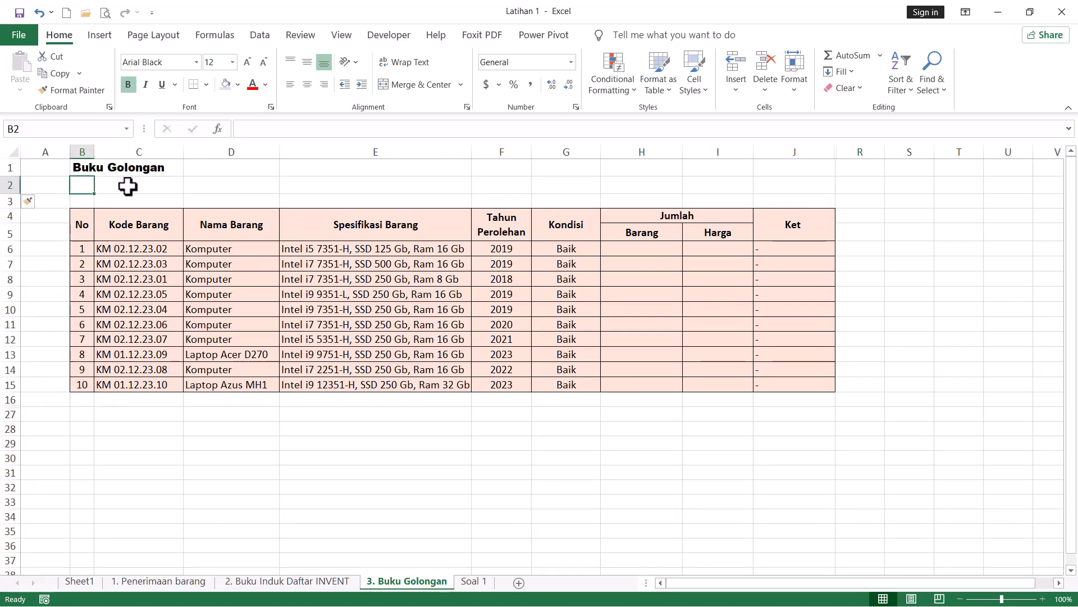
pyautogui.click(218, 169)
pyautogui.write('Komputer')
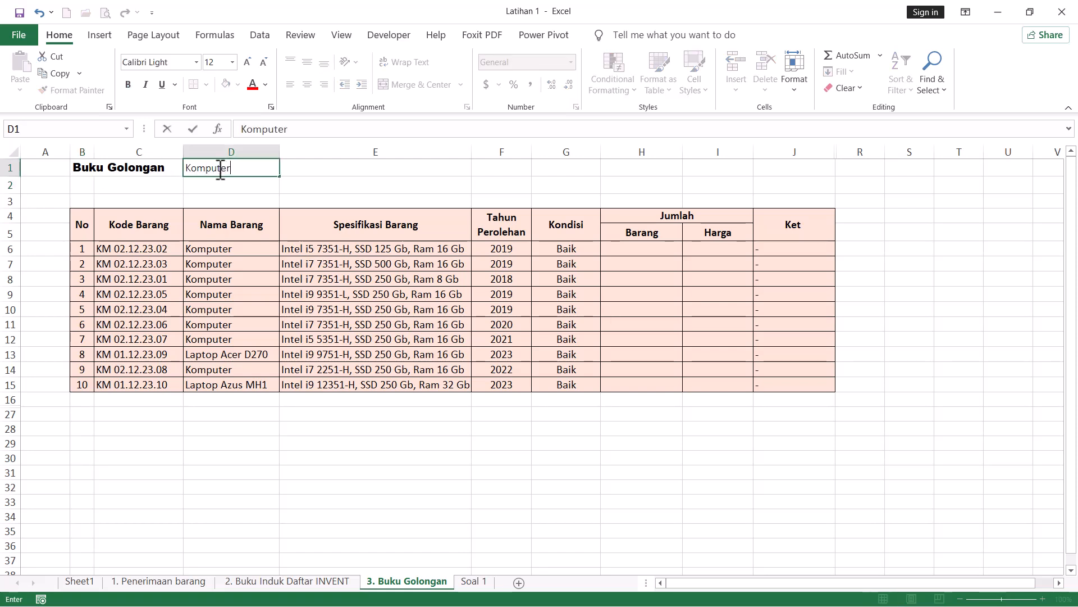
pyautogui.press('Return')
pyautogui.press('Up')
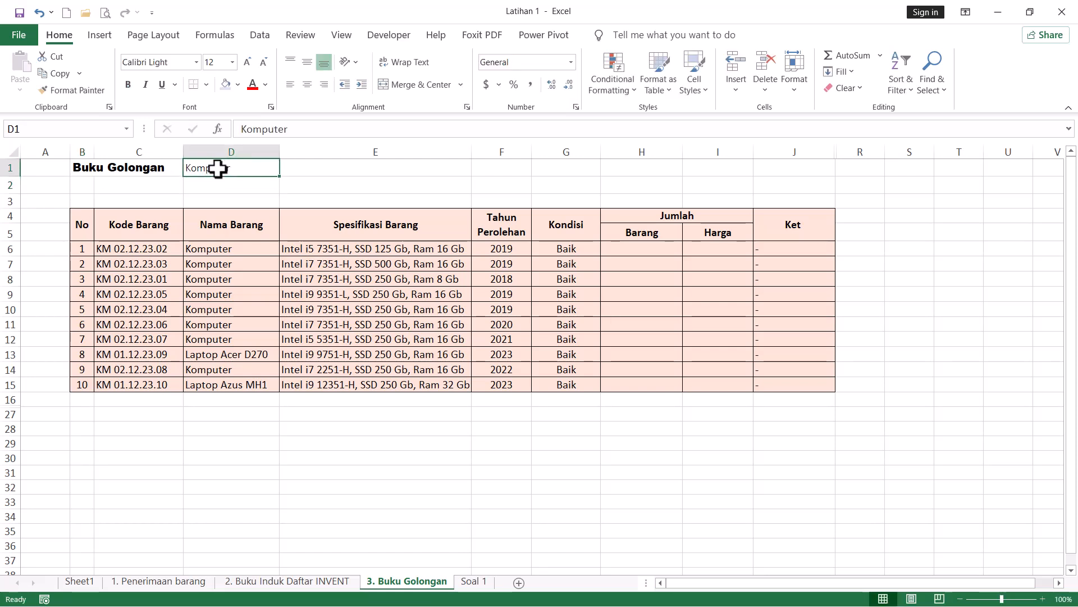
pyautogui.press('Delete')
# Step: Extend the title in B1 to "Buku Golongan Komputer"
pyautogui.press('Left')
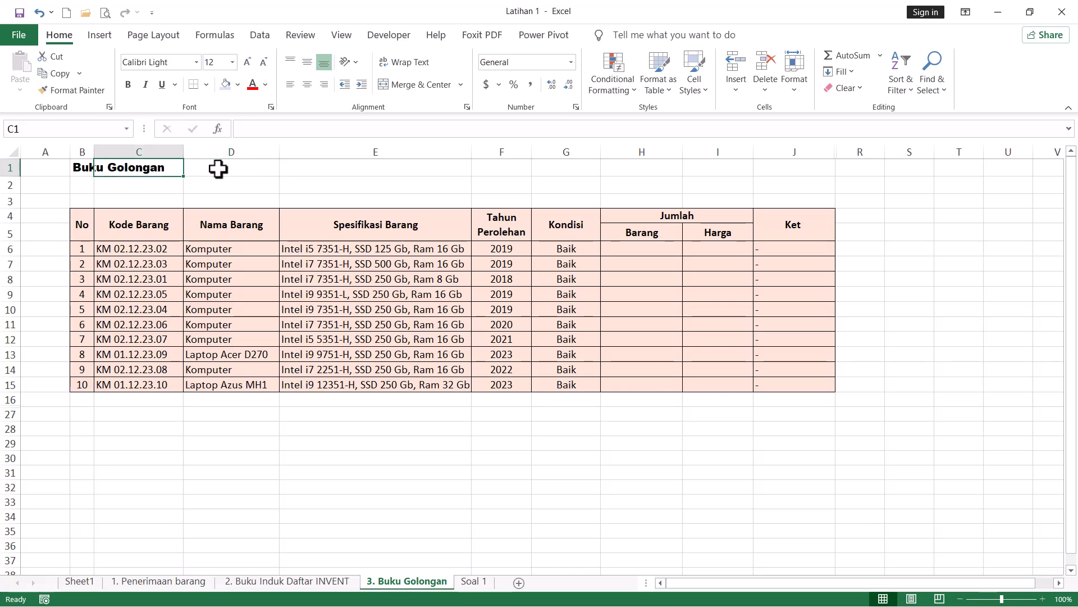
pyautogui.press('Down')
pyautogui.press('Left')
pyautogui.press('Up')
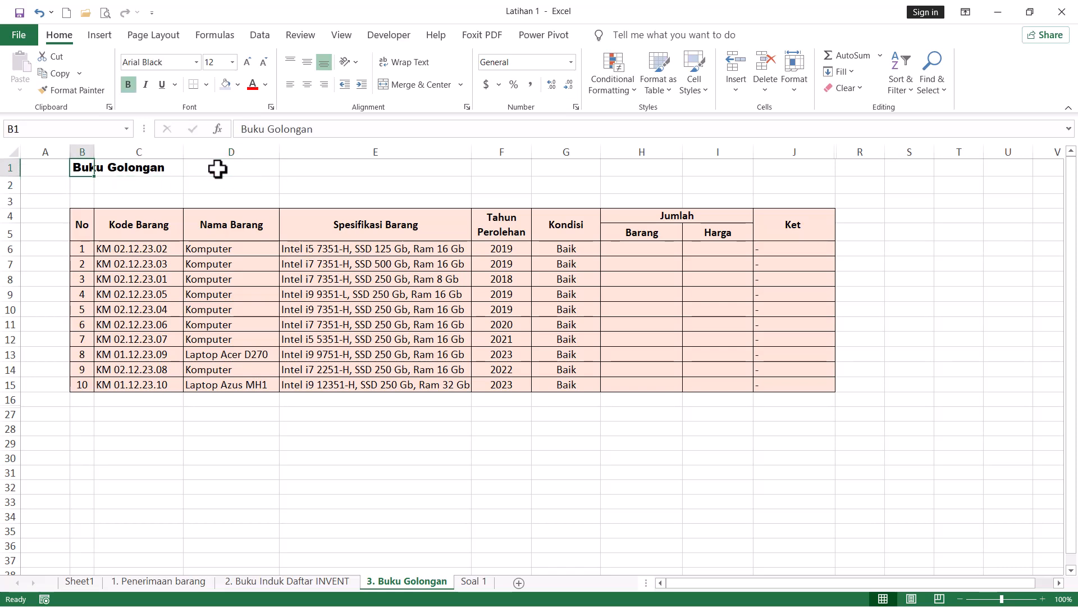
pyautogui.click(356, 133)
pyautogui.write('Komputer')
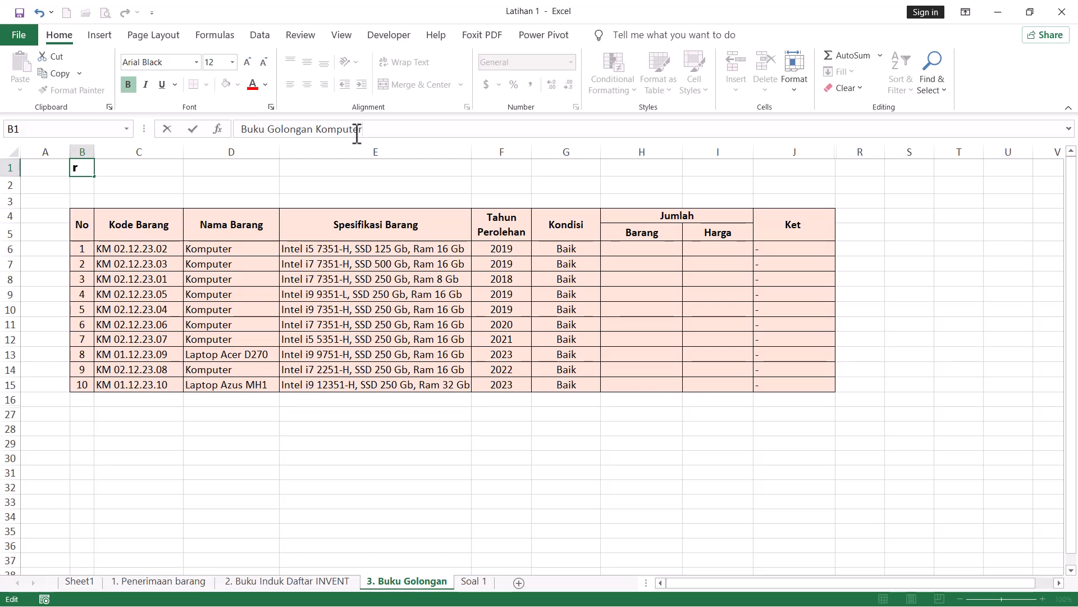
pyautogui.press('Return')
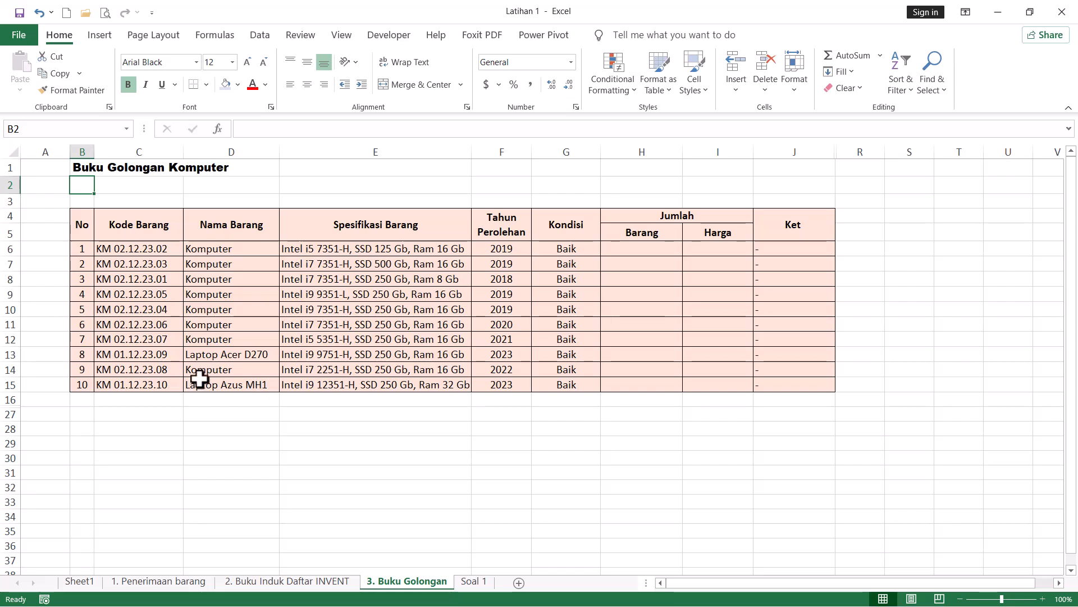
# Step: Delete the two laptop rows, 13 and 15, so that the table lists only computers
pyautogui.click(5, 354)
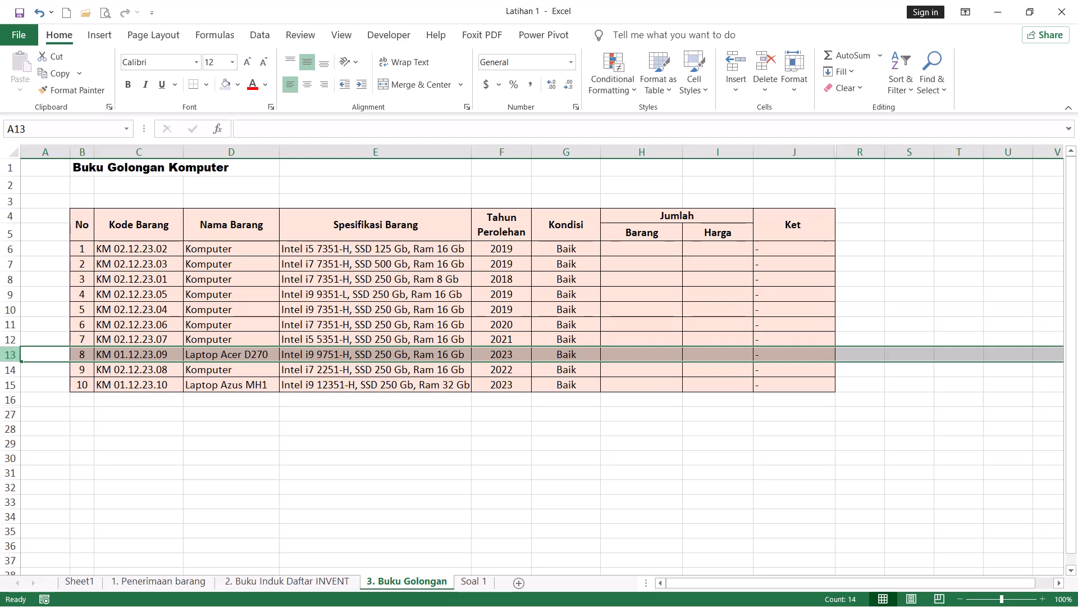
pyautogui.keyDown('ctrl'); pyautogui.click(5, 385); pyautogui.keyUp('ctrl')
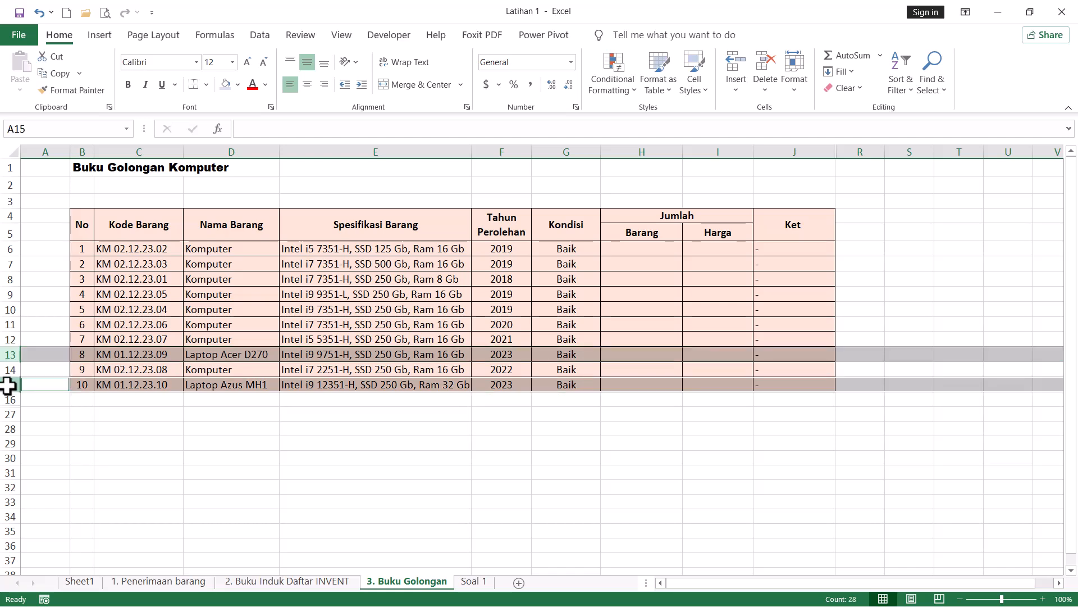
pyautogui.rightClick(8, 385)
pyautogui.click(47, 275)
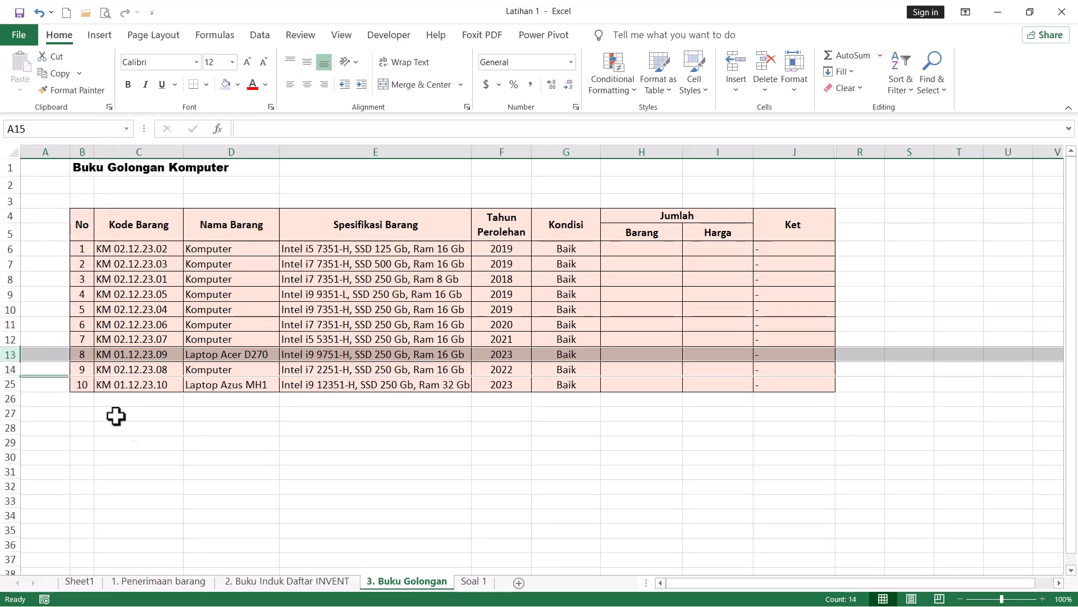
pyautogui.click(125, 427)
# Step: Renumber the last computer, KM 02.12.23.08, as No 8 in B13
pyautogui.click(84, 354)
pyautogui.write('8')
pyautogui.press('Return')
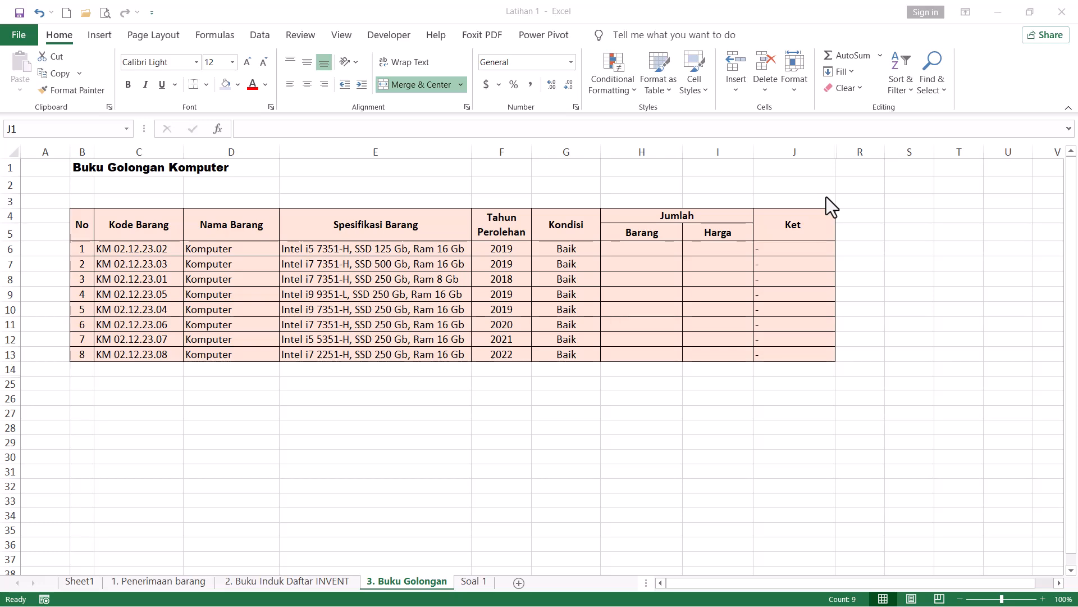
# Step: Insert a new column at J, between the Harga and Ket columns
pyautogui.click(777, 151)
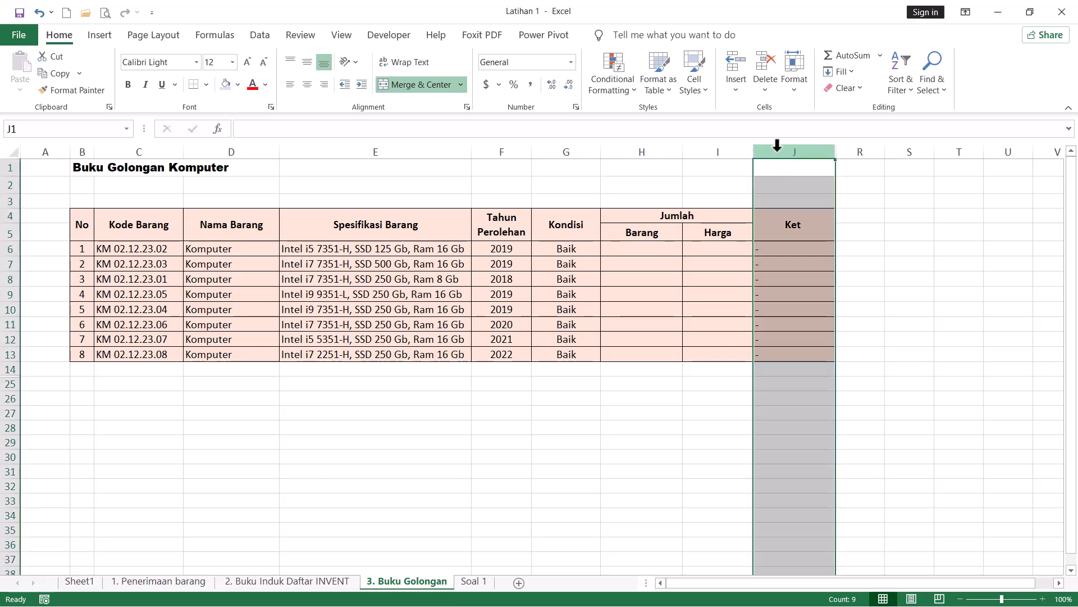
pyautogui.click(909, 200)
pyautogui.click(770, 150)
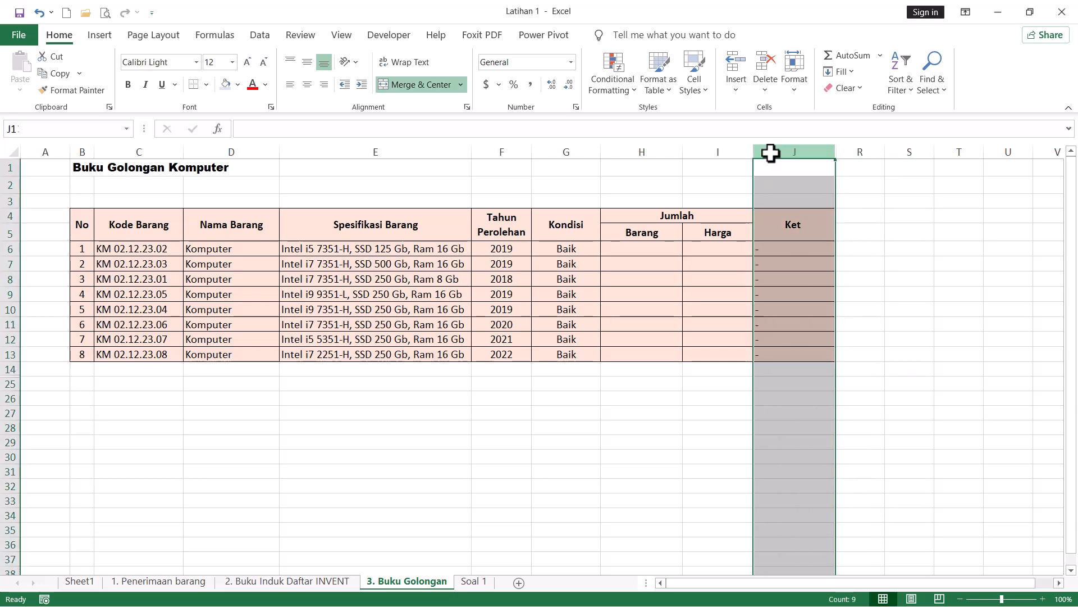
pyautogui.rightClick(770, 152)
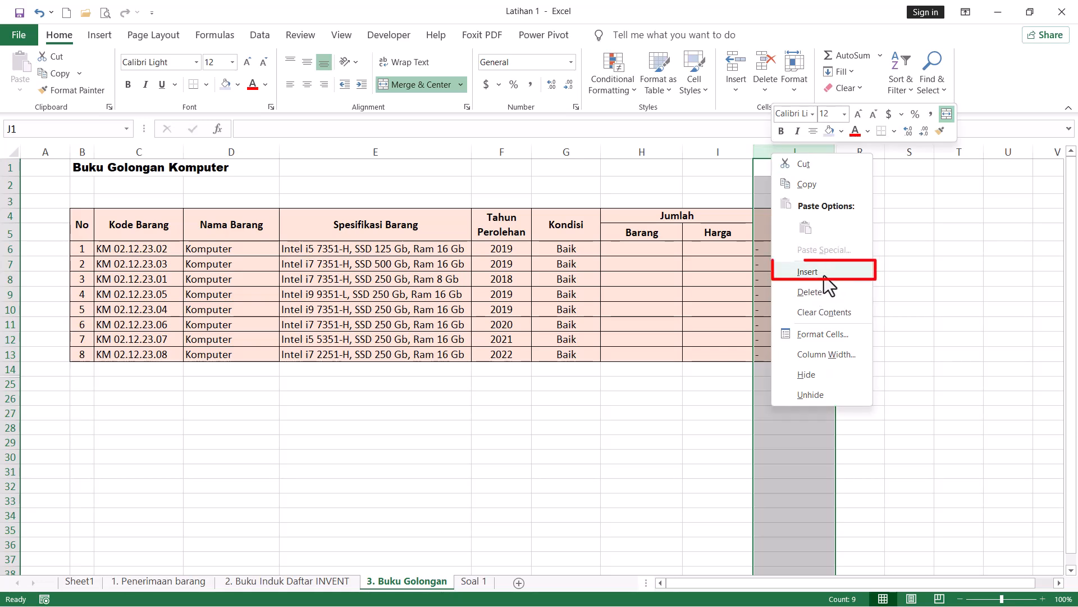
pyautogui.click(781, 150)
pyautogui.rightClick(775, 153)
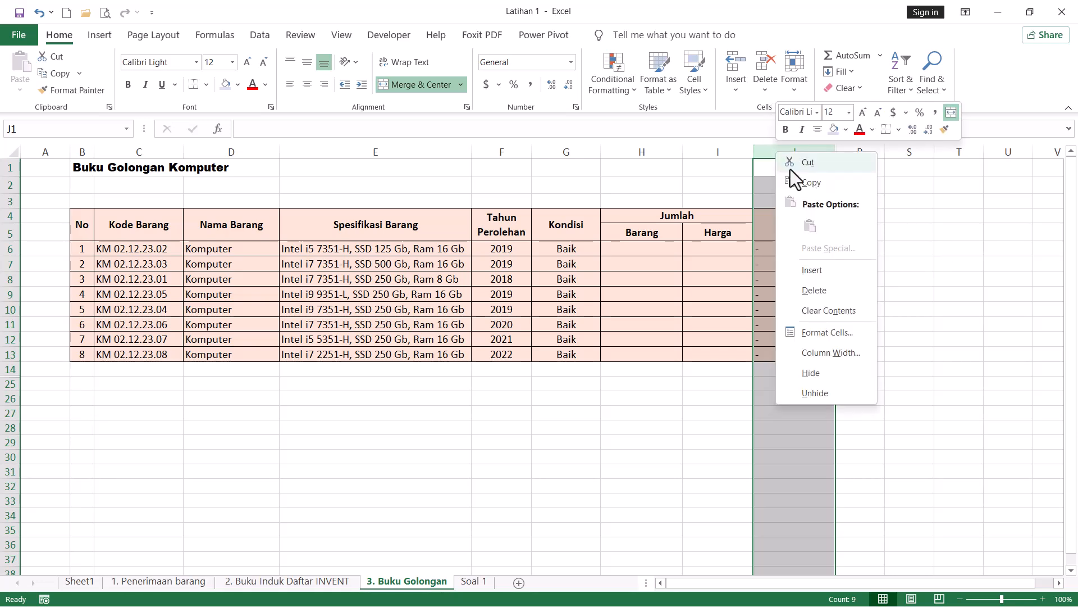
pyautogui.click(812, 270)
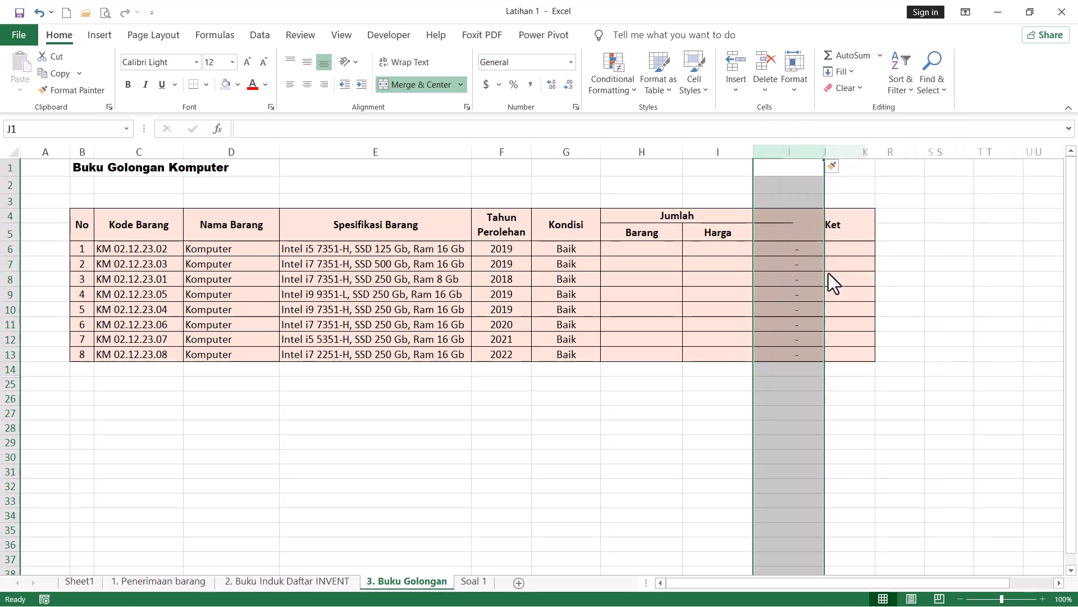
# Step: Copy the merged Ket header into the new column's header at J4 and change its text to "Lokasi"
pyautogui.click(789, 232)
pyautogui.click(841, 226)
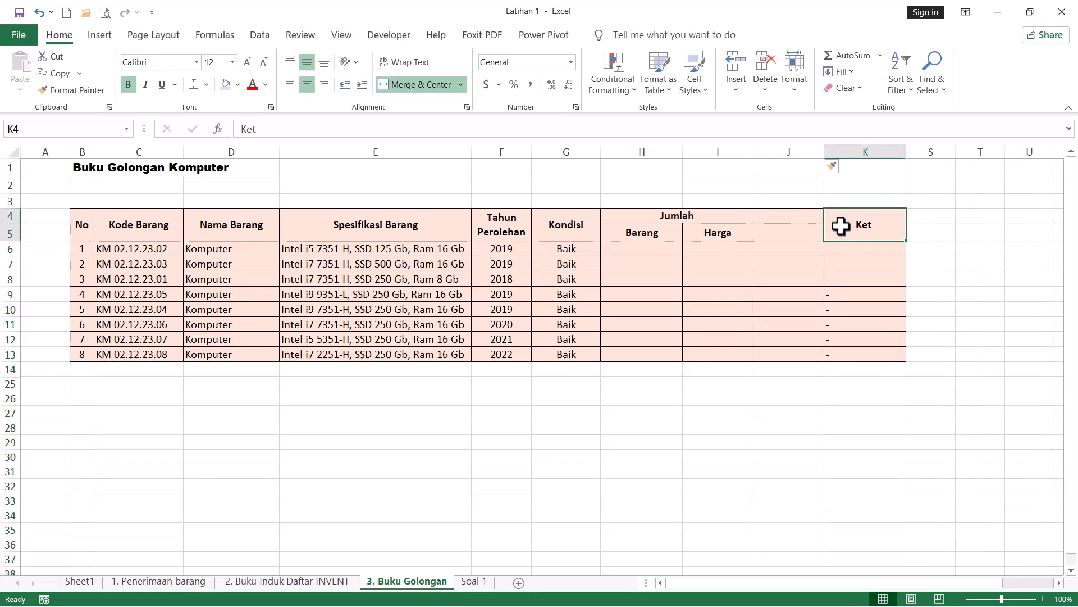
pyautogui.hotkey('ctrl', 'c')
pyautogui.click(790, 226)
pyautogui.hotkey('ctrl', 'v')
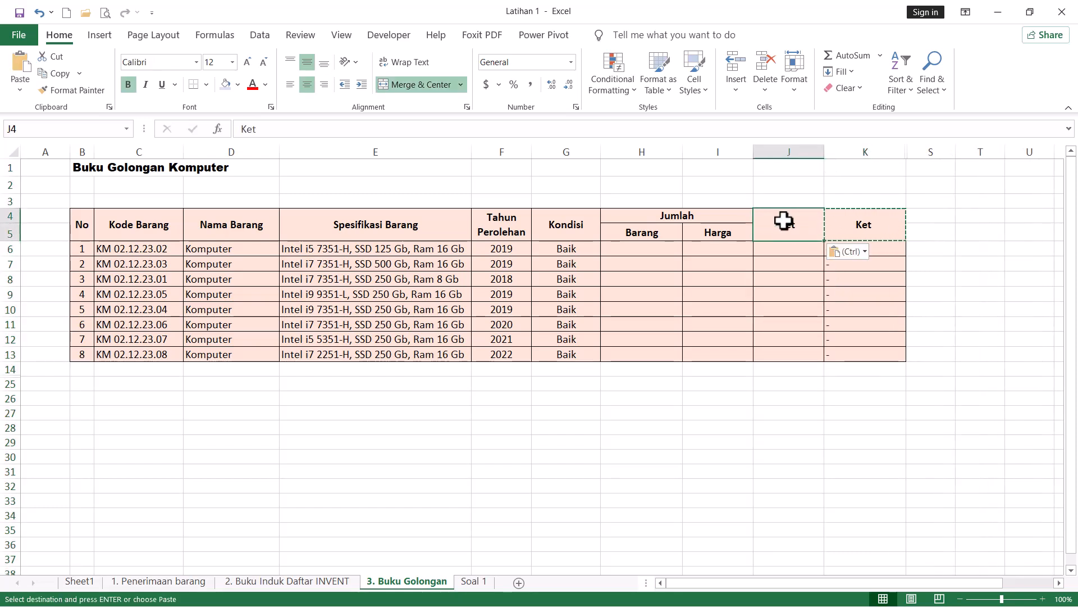
pyautogui.doubleClick(792, 228)
pyautogui.doubleClick(795, 232)
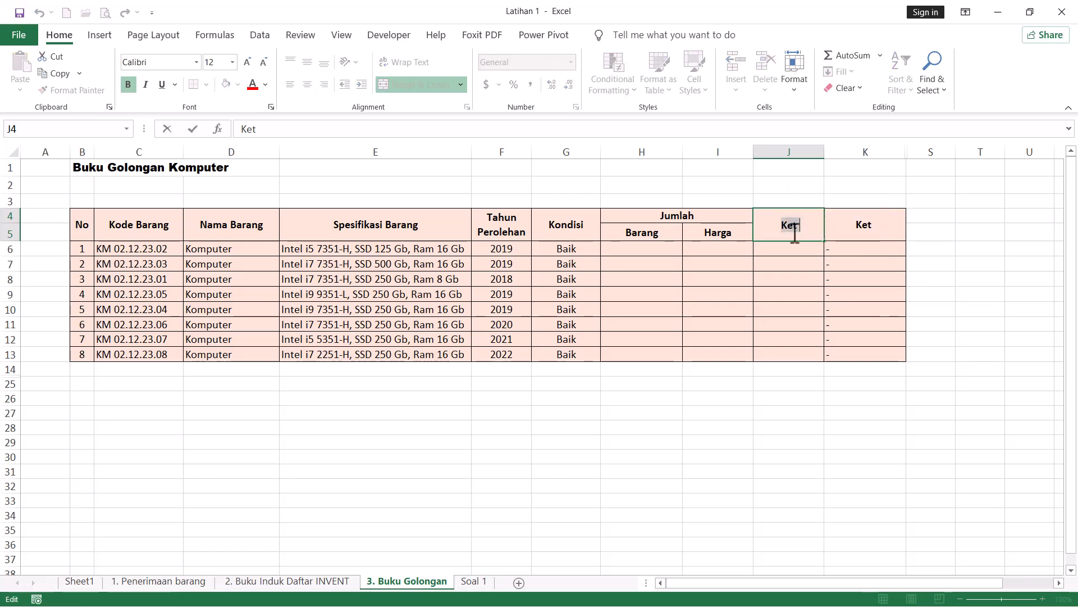
pyautogui.write('Lokasi')
pyautogui.press('Return')
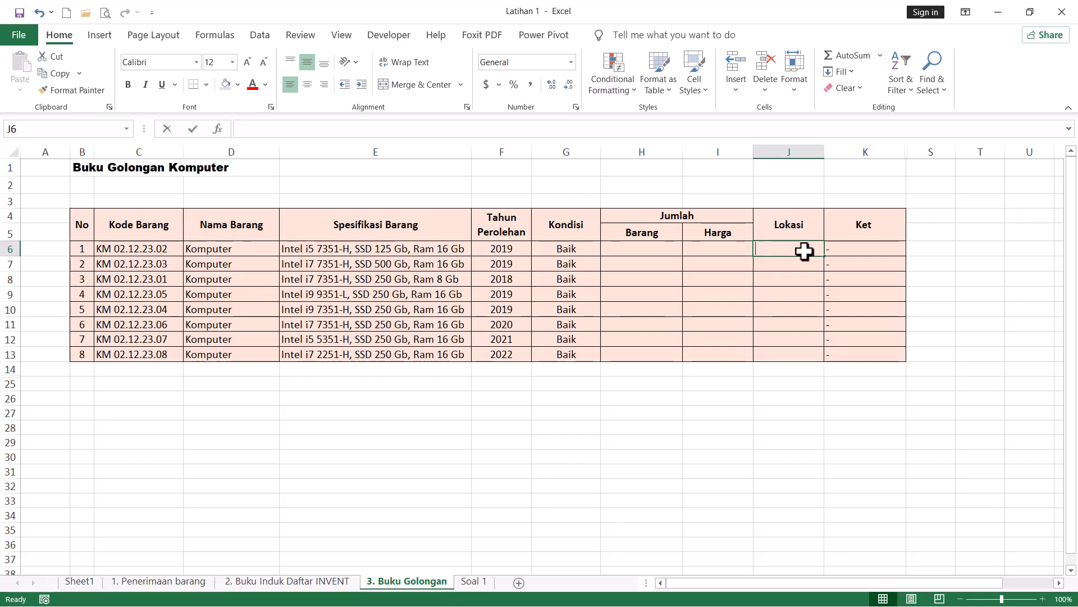
# Step: Enter "Ruang Guru" as the Lokasi of computer KM 02.12.23.02 in J6
pyautogui.write('Ruang Gu')
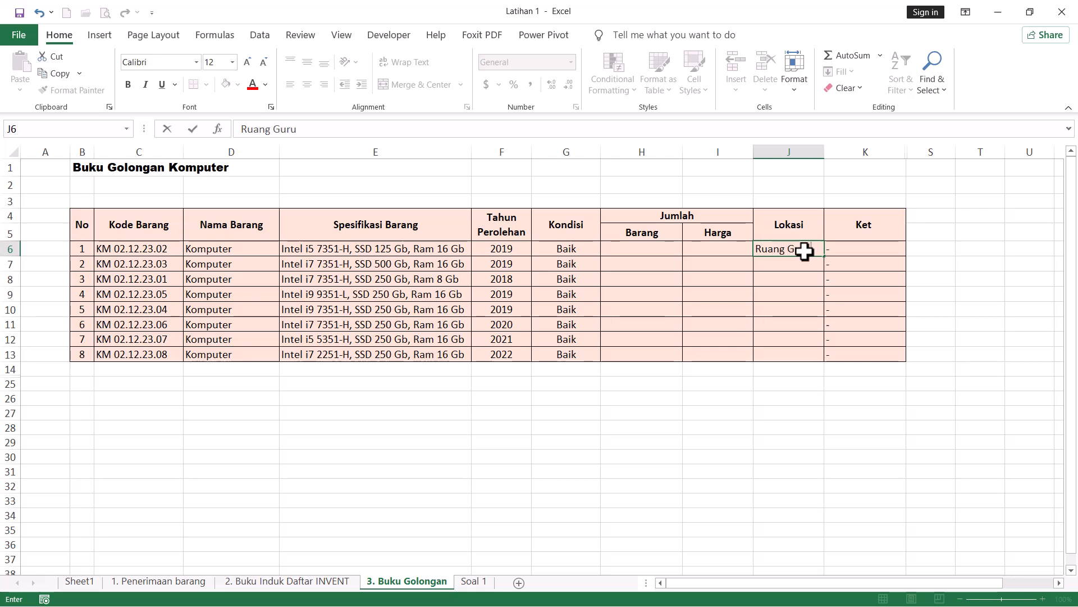
pyautogui.write('ru')
pyautogui.press('Return')
# Step: Enter "Ruang Admin" as the Lokasi of computer KM 02.12.23.03 in J7
pyautogui.write('Ruang G')
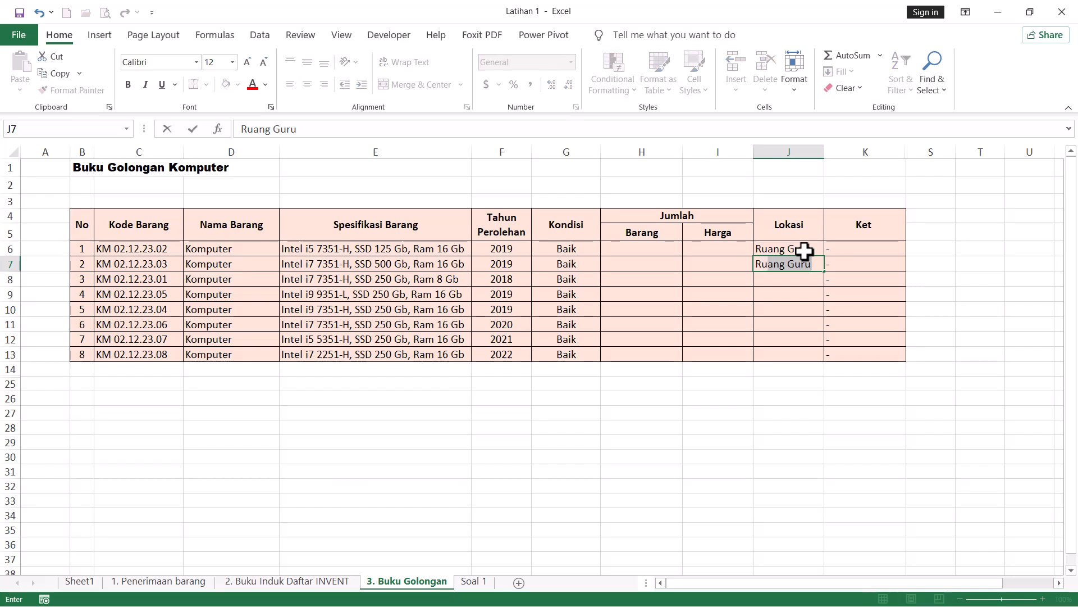
pyautogui.write('ADMIN')
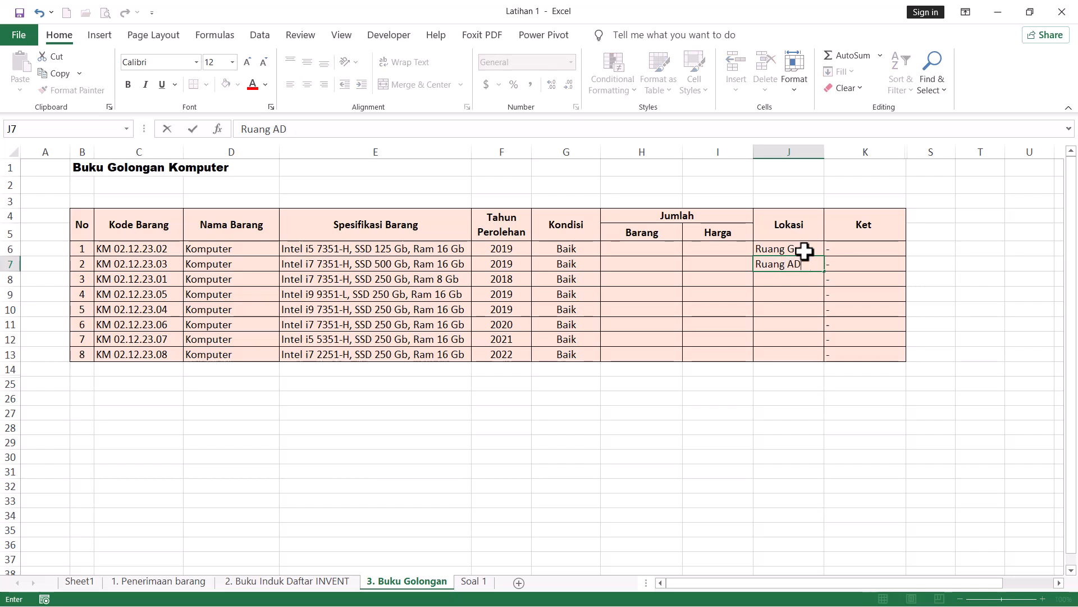
pyautogui.press('BackSpace')
pyautogui.press('BackSpace')
pyautogui.press('BackSpace')
pyautogui.press('BackSpace')
pyautogui.write('DM')
pyautogui.press('BackSpace')
pyautogui.press('BackSpace')
pyautogui.write('dmin')
pyautogui.press('Return')
# Step: Enter "Ruang CS" as the Lokasi of computer KM 02.12.23.01 in J8
pyautogui.write('rui')
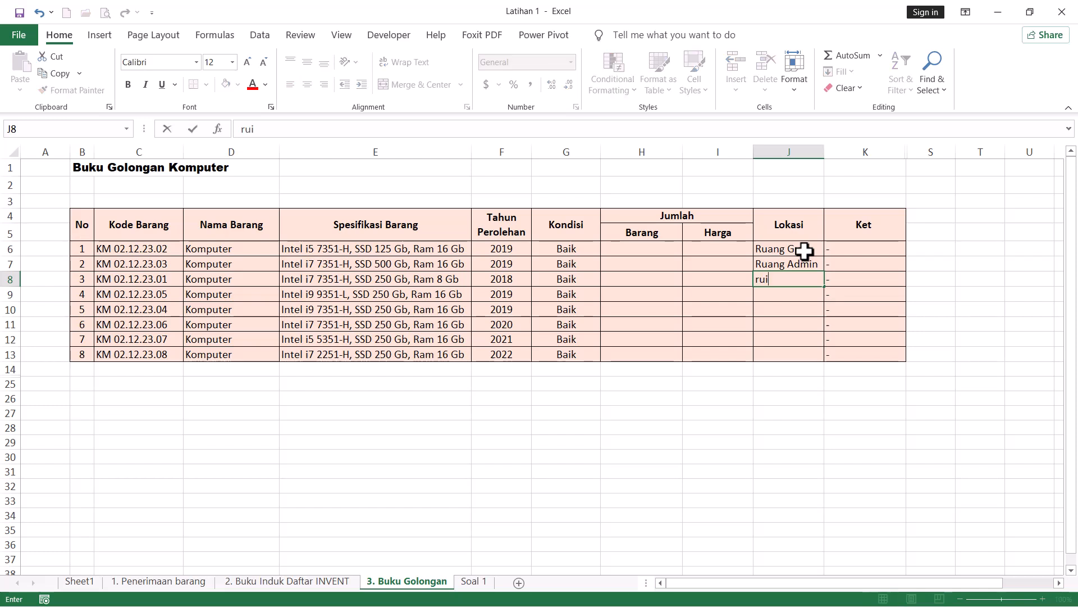
pyautogui.press('BackSpace')
pyautogui.press('BackSpace')
pyautogui.press('BackSpace')
pyautogui.write('Ruang CS')
pyautogui.press('Return')
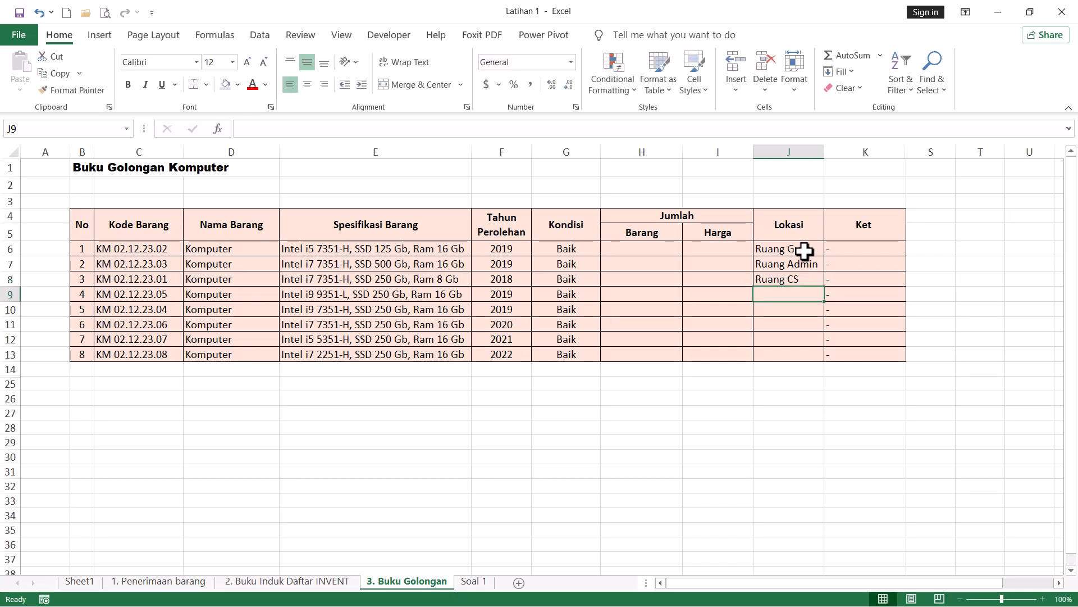
# Step: Enter "Ruang UKS" as the Lokasi of computer KM 02.12.23.05 in J9
pyautogui.write('Ruang ')
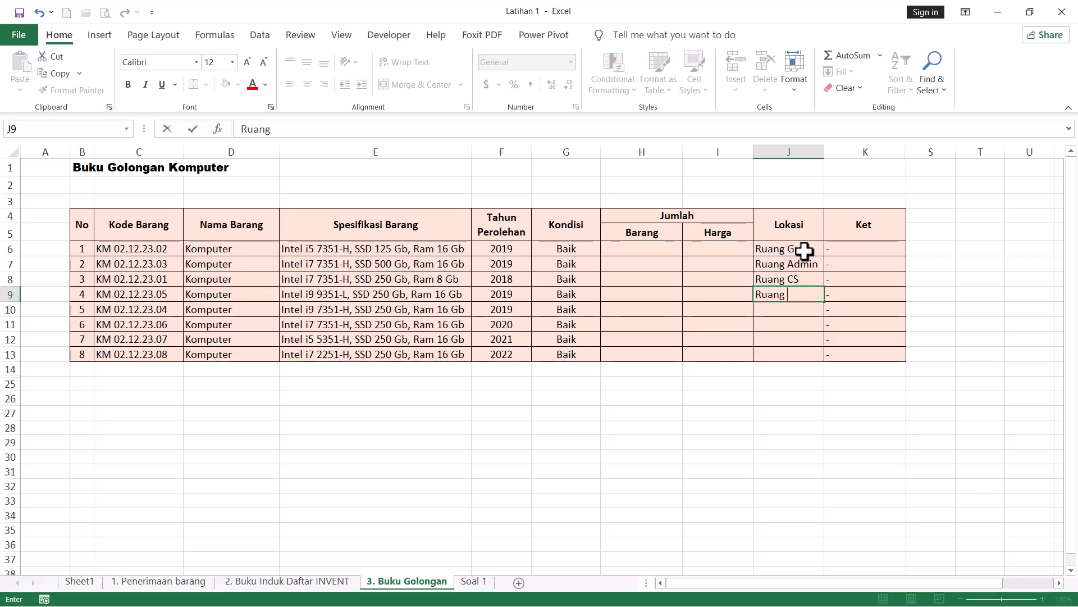
pyautogui.write('Tu')
pyautogui.press('BackSpace')
pyautogui.write('U')
pyautogui.press('BackSpace')
pyautogui.press('BackSpace')
pyautogui.write('UKS')
pyautogui.press('Return')
# Step: Enter "Ruang Lab Bahasa" as the Lokasi in J10 and fit column J's width to its contents
pyautogui.write('R')
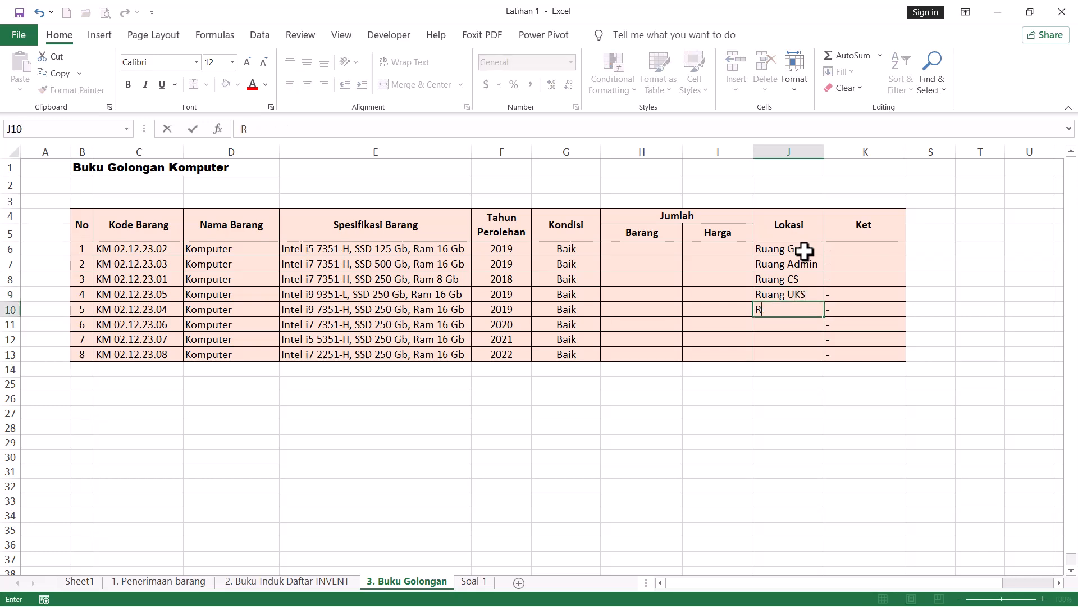
pyautogui.write('uang Lab Bahas')
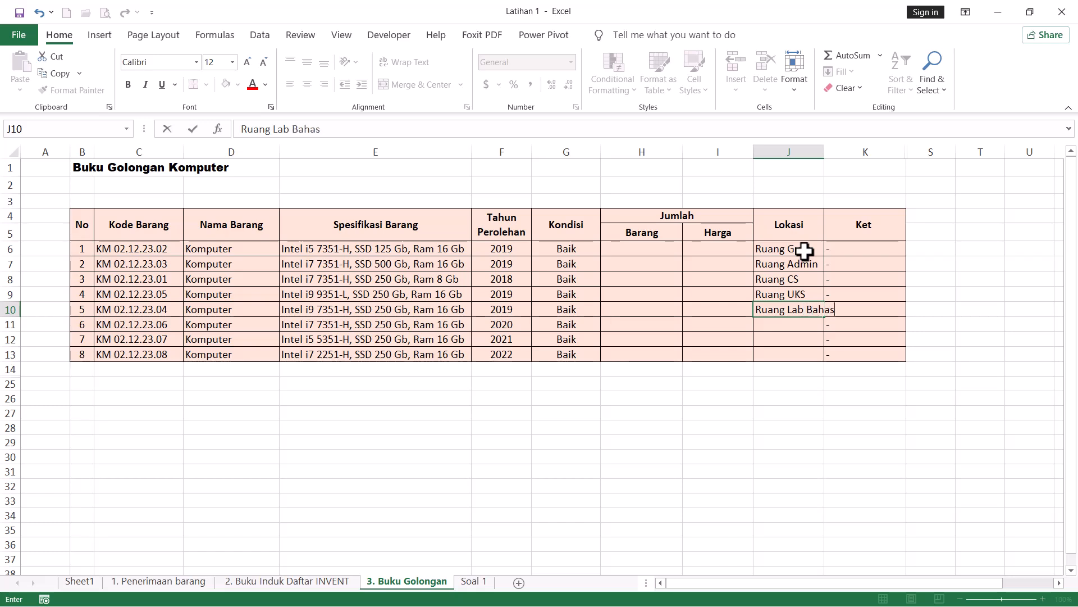
pyautogui.press('Return')
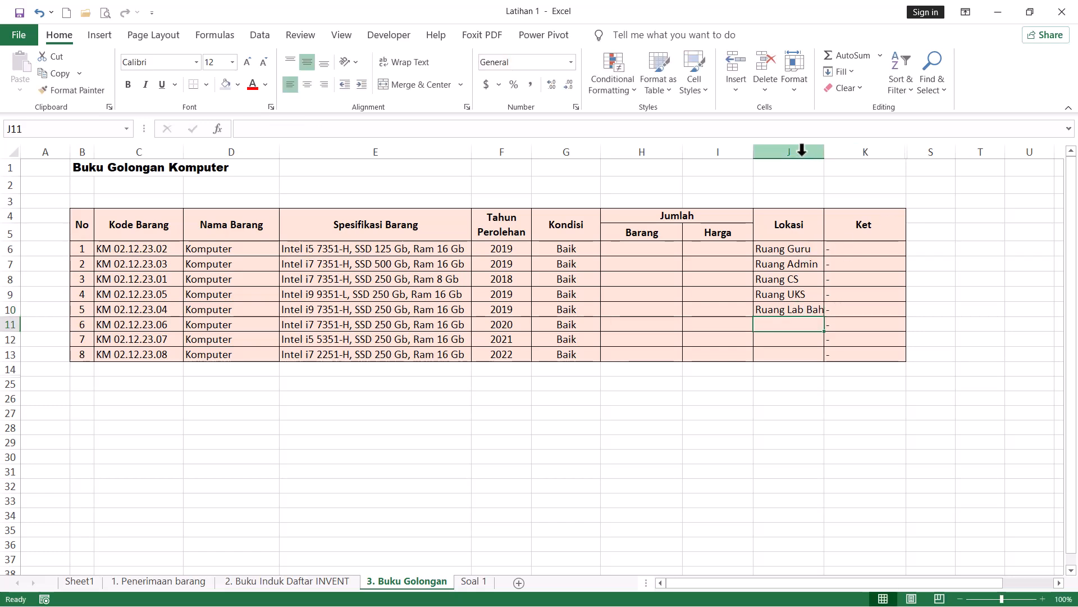
pyautogui.doubleClick(824, 151)
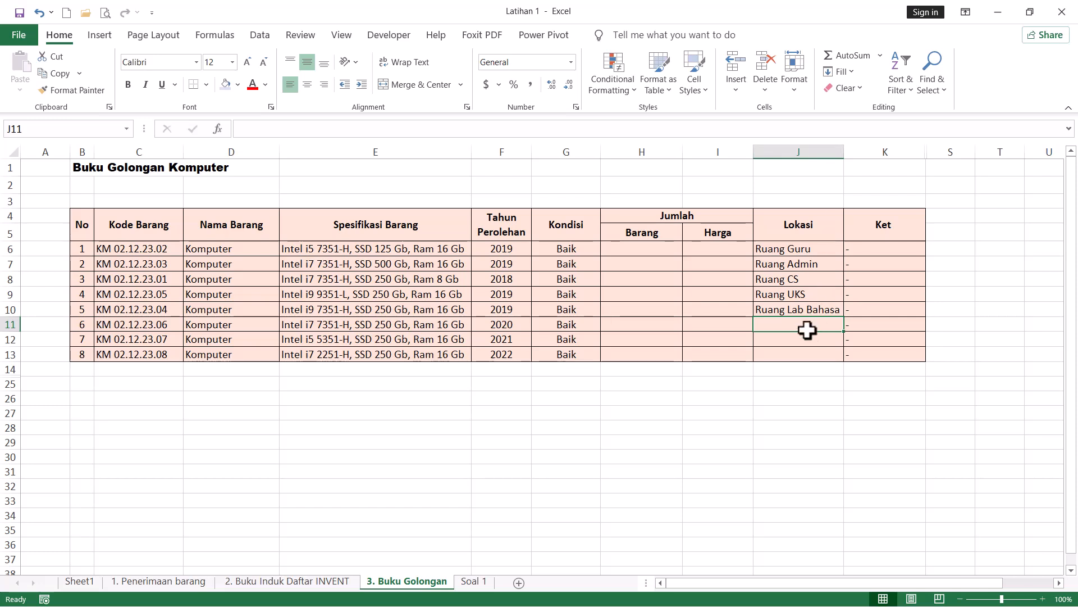
# Step: Fill in the next two Lokasi cells with "Ruang Lab Kimia" in J11 and "Ruang Lab Fisika" in J12
pyautogui.write('Ru')
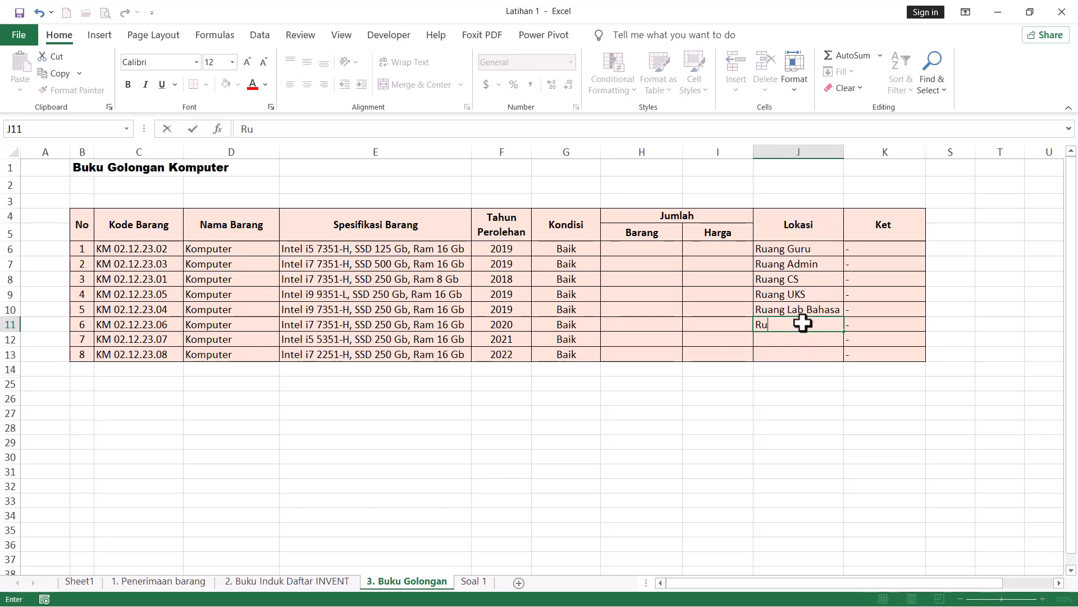
pyautogui.write('ang Lab Kimia')
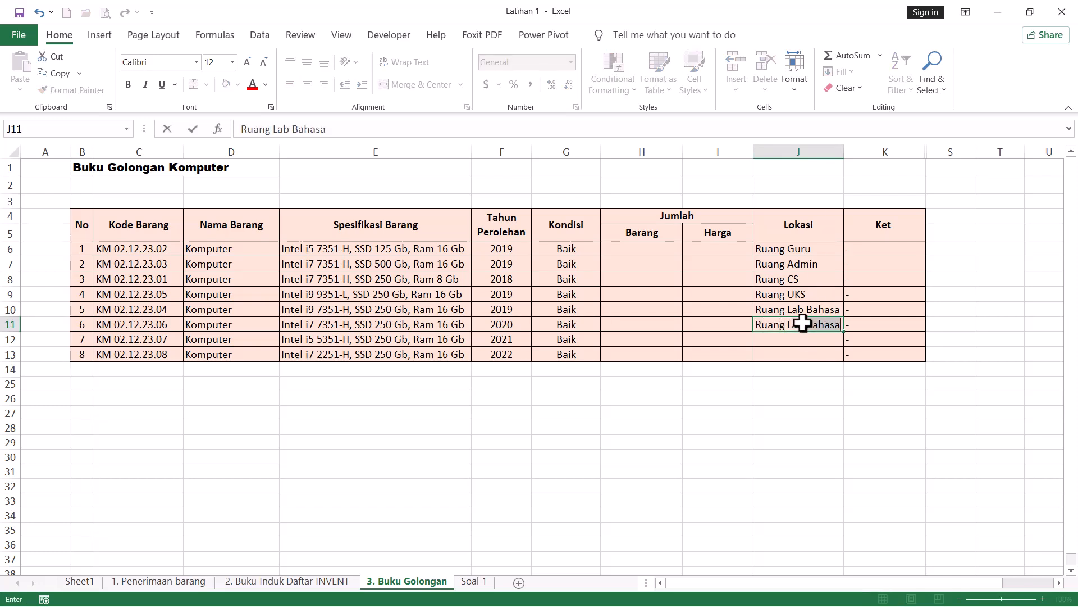
pyautogui.hotkey('ctrl', 'Return')
pyautogui.press('Return')
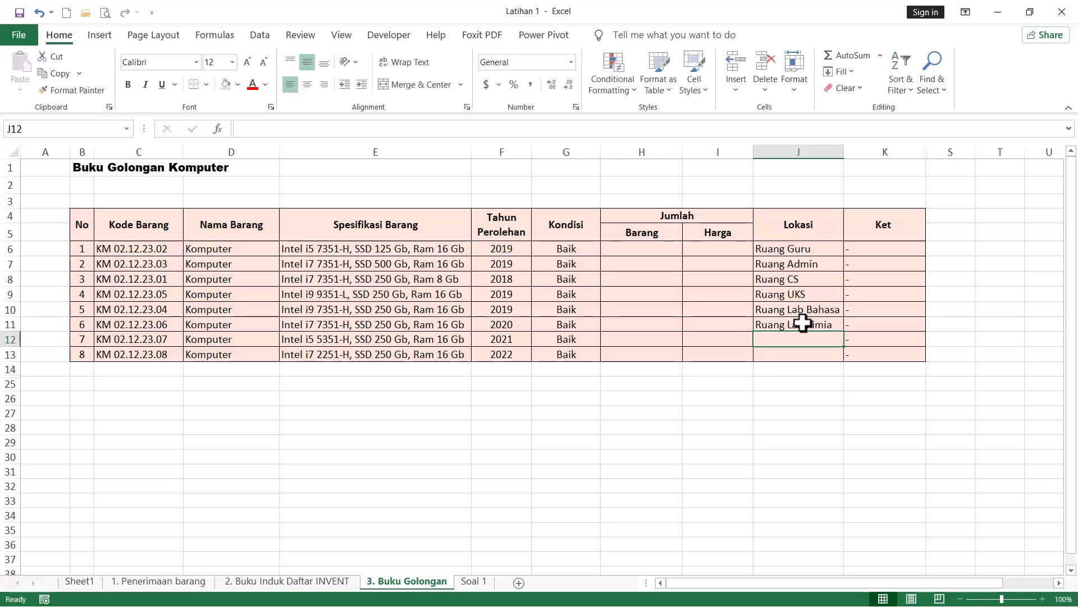
pyautogui.write('Ruang')
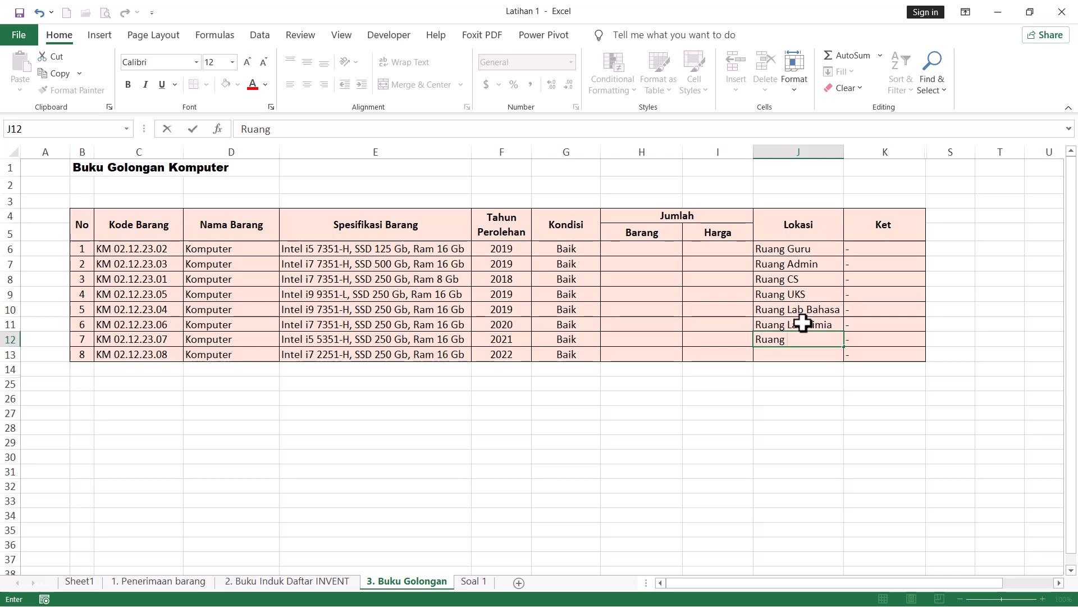
pyautogui.write(' Lab FIsika')
pyautogui.press('Return')
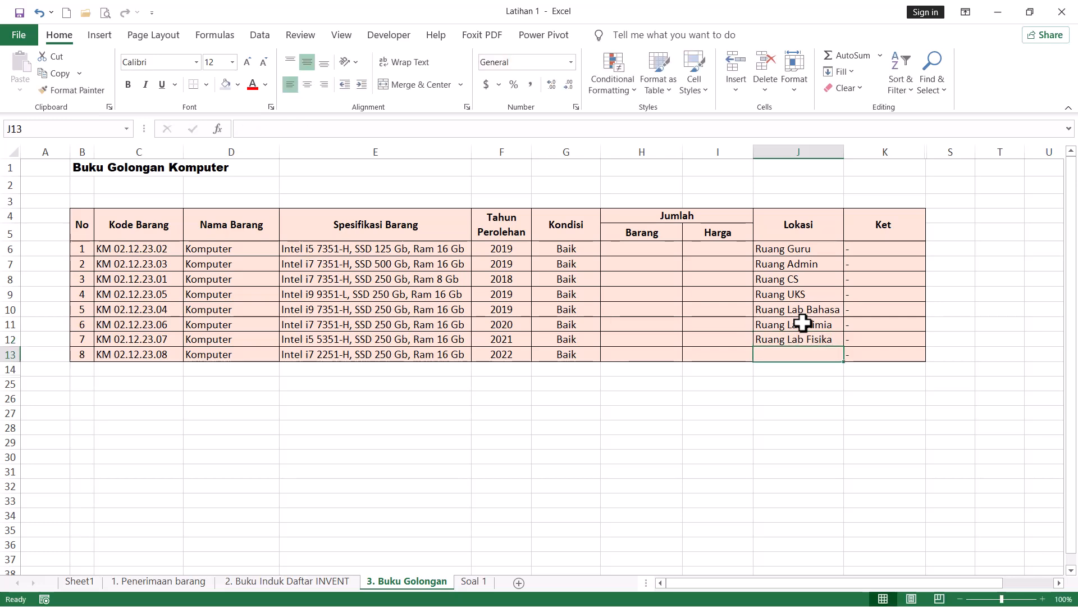
# Step: Enter "Ruang Lab biologi" as the Lokasi of the last computer in J13
pyautogui.write('Ruan')
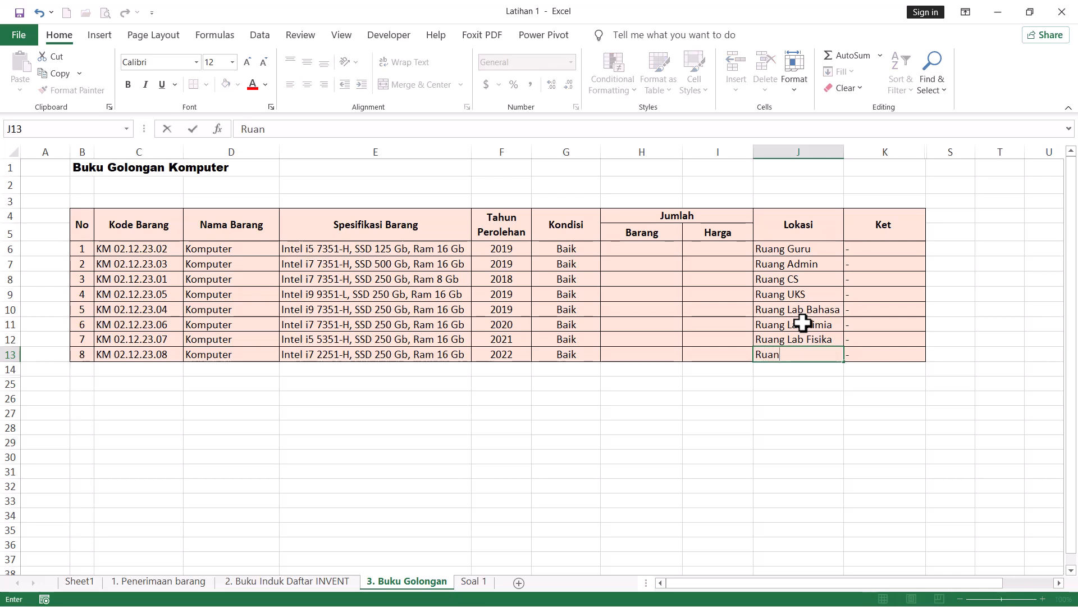
pyautogui.write('g Lab')
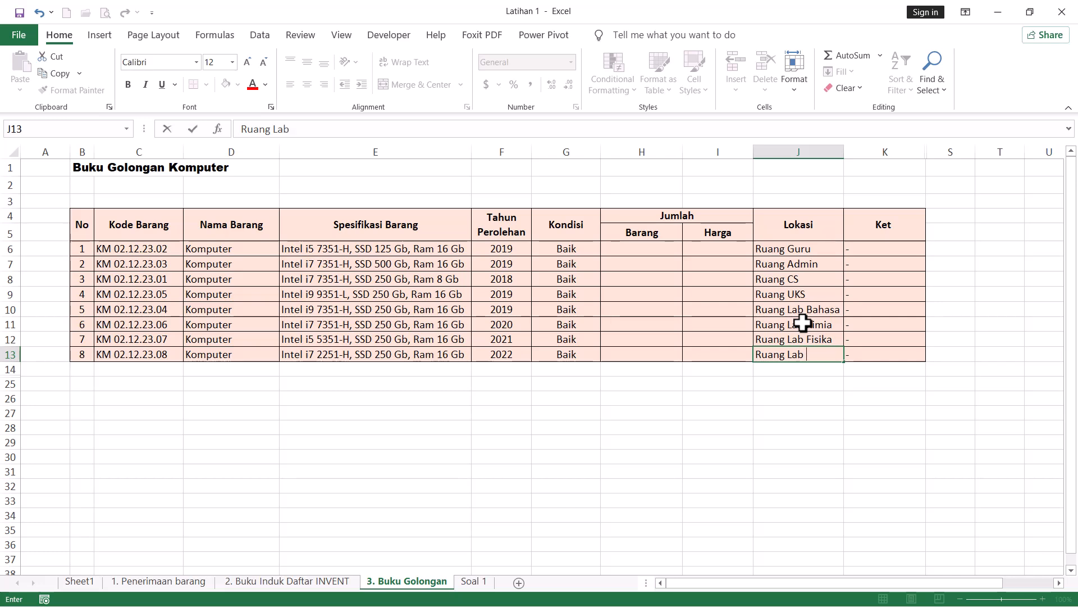
pyautogui.write(' biologi')
pyautogui.press('Return')
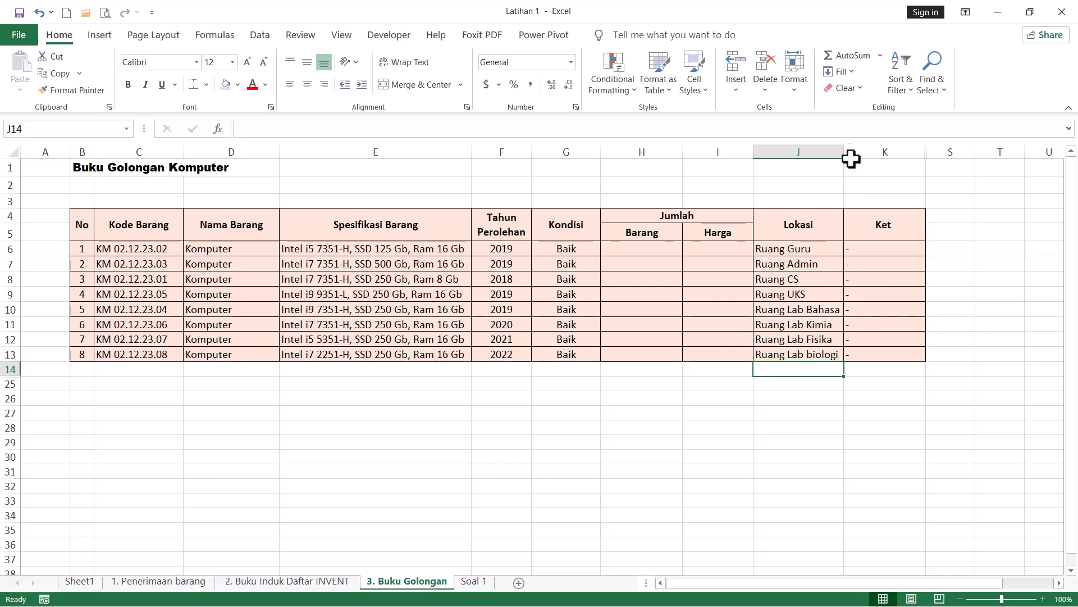
# Step: Widen the Lokasi column slightly and correct the capitalization in J13 to "Ruang Lab Biologi"
pyautogui.moveTo(843, 152); pyautogui.dragTo(817, 314)
pyautogui.doubleClick(814, 355)
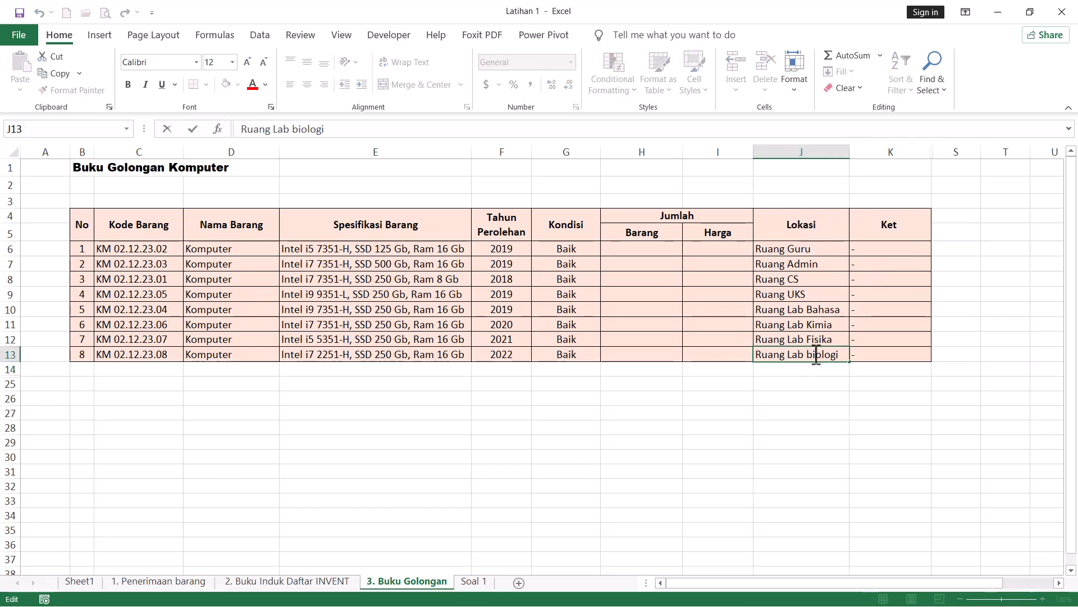
pyautogui.press('BackSpace')
pyautogui.write('BV')
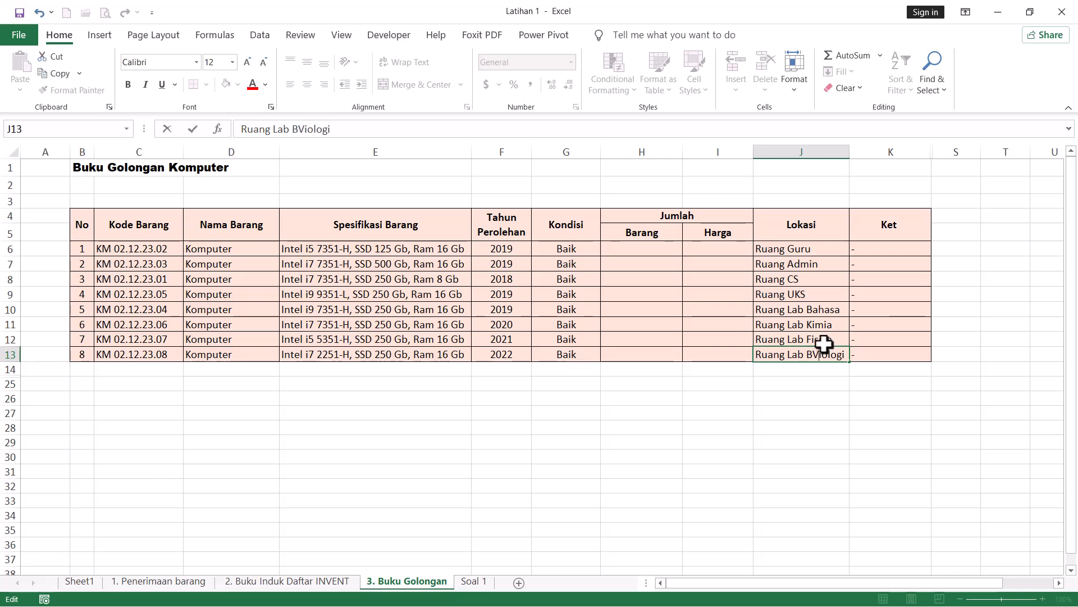
pyautogui.press('BackSpace')
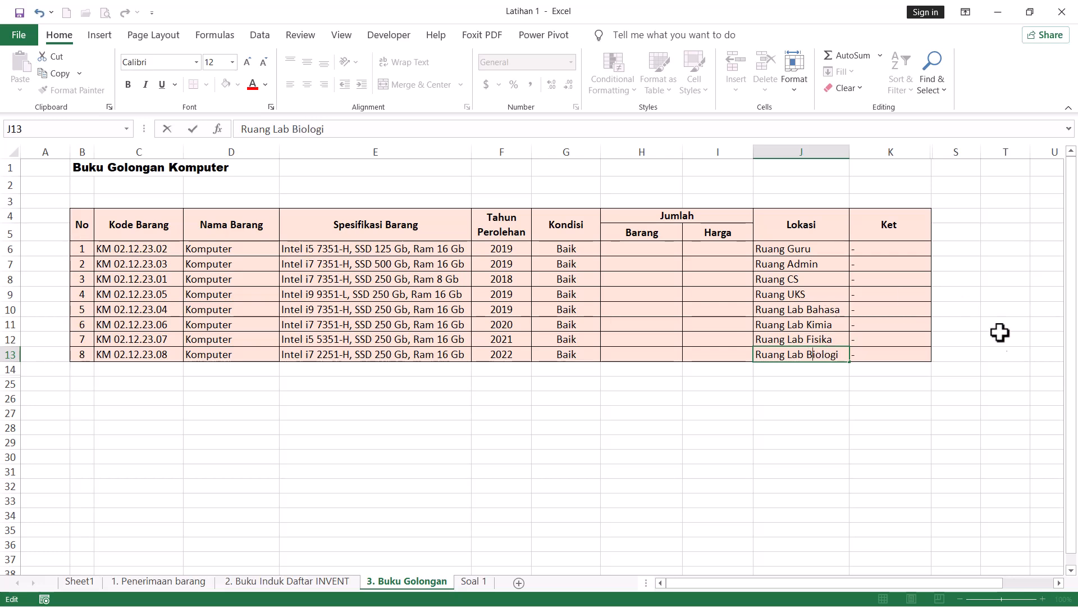
pyautogui.click(998, 366)
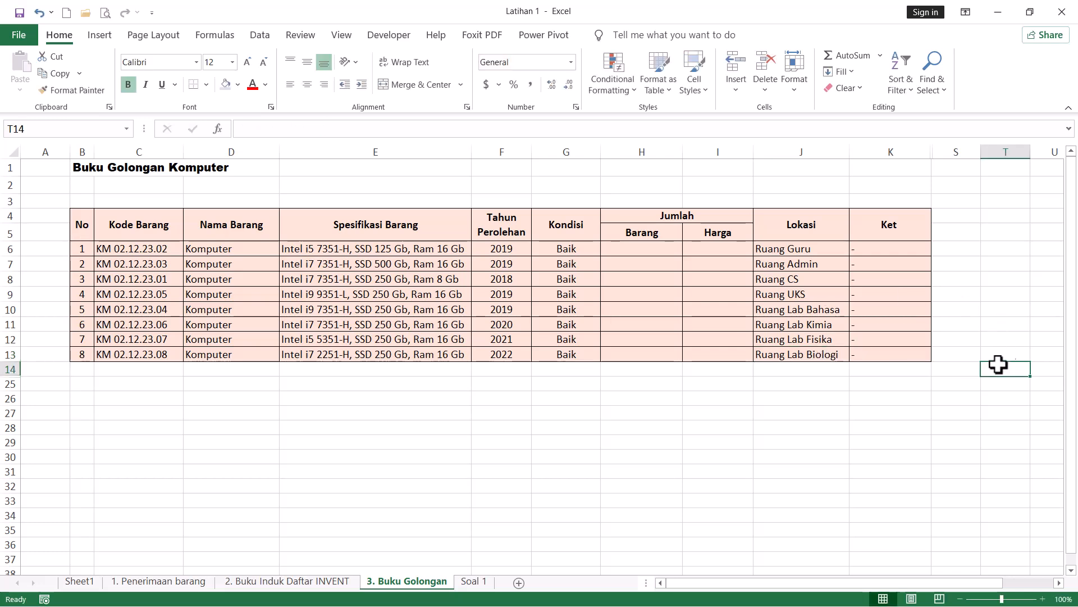
# Step: Look over the Buku Induk Daftar INVENT and Penerimaan barang sheets, and return to the Buku Golongan sheet
pyautogui.click(247, 584)
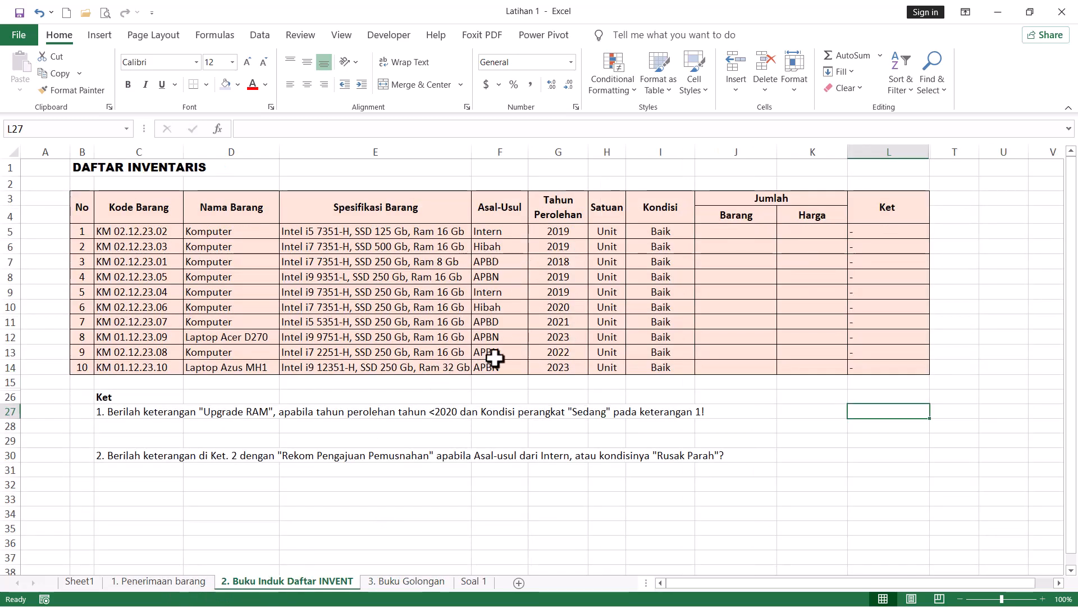
pyautogui.click(179, 584)
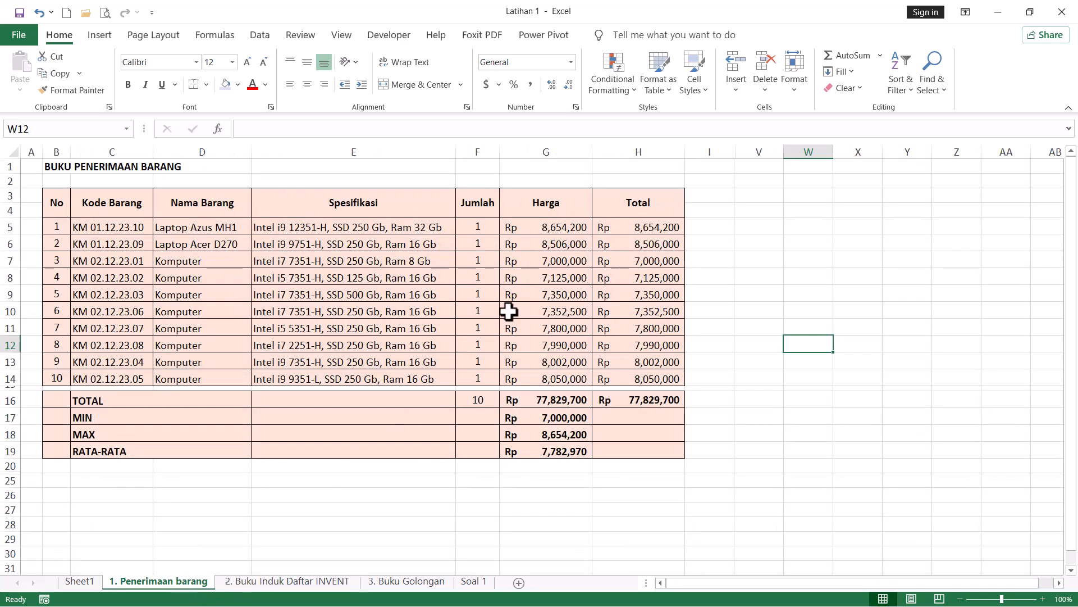
pyautogui.click(430, 582)
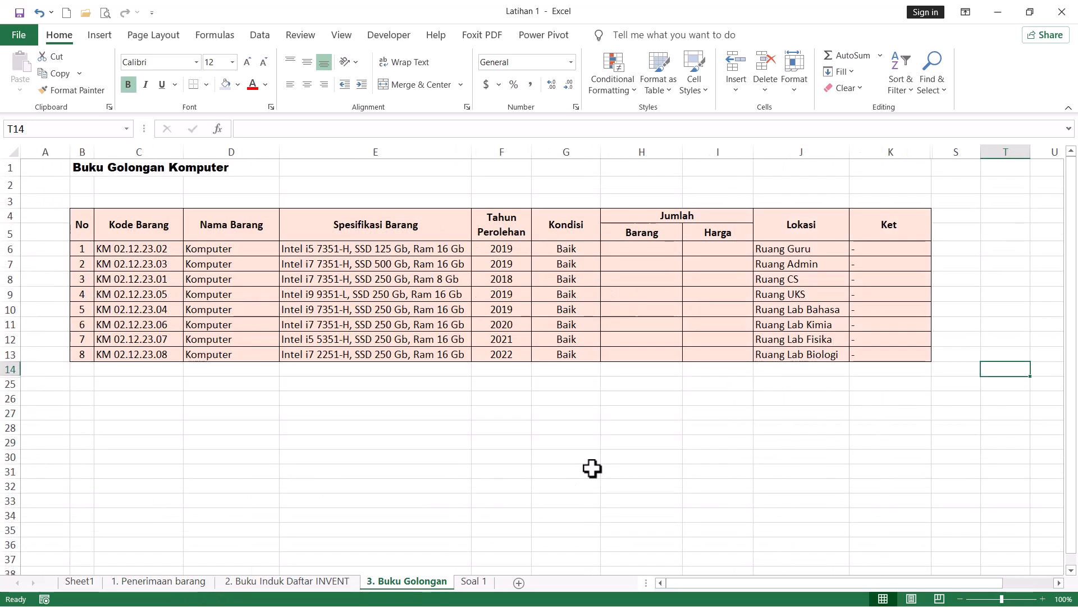